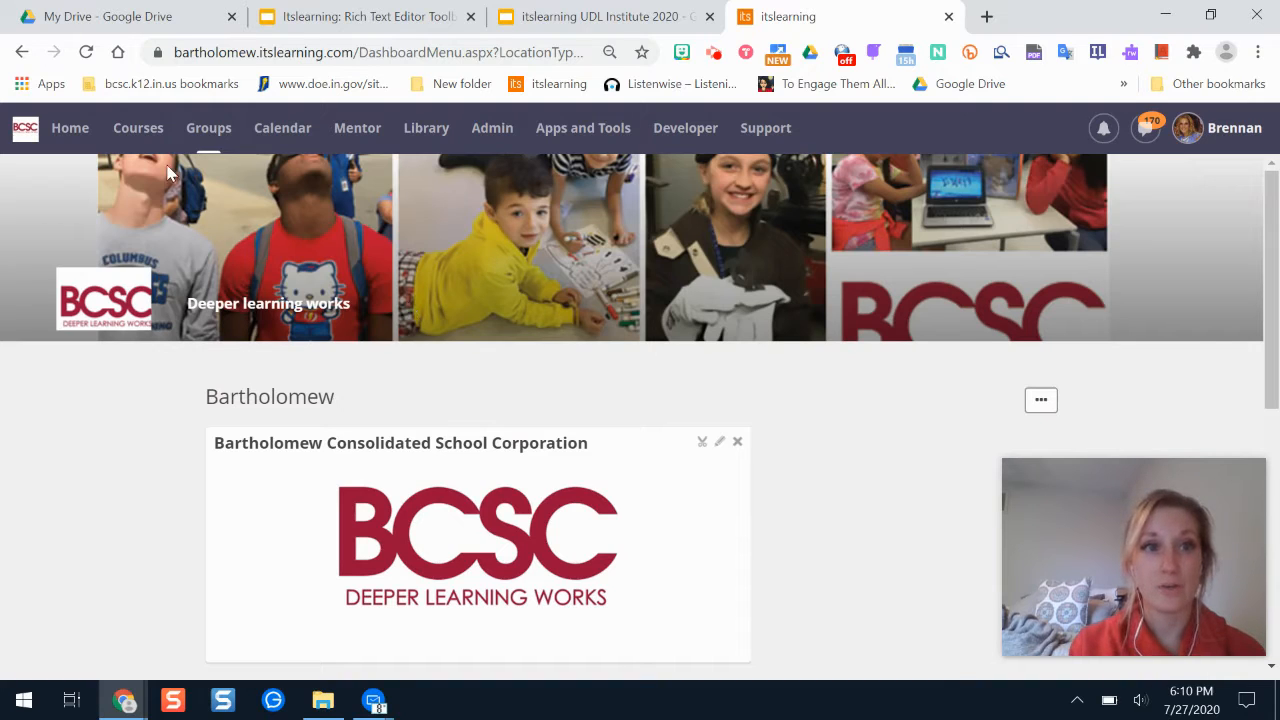
Step: Open the sample course last updated on Thursday from the course list
{"action": "left_click", "coordinate": [118, 132]}
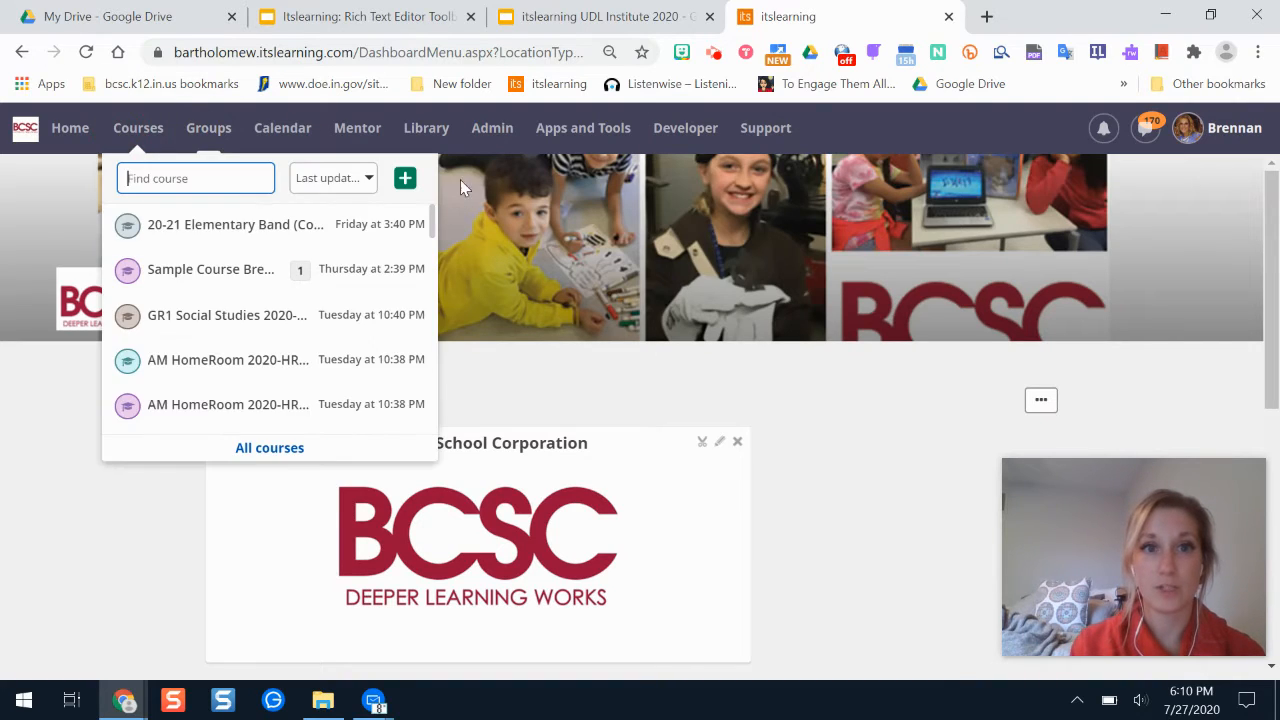
{"action": "left_click", "coordinate": [494, 136]}
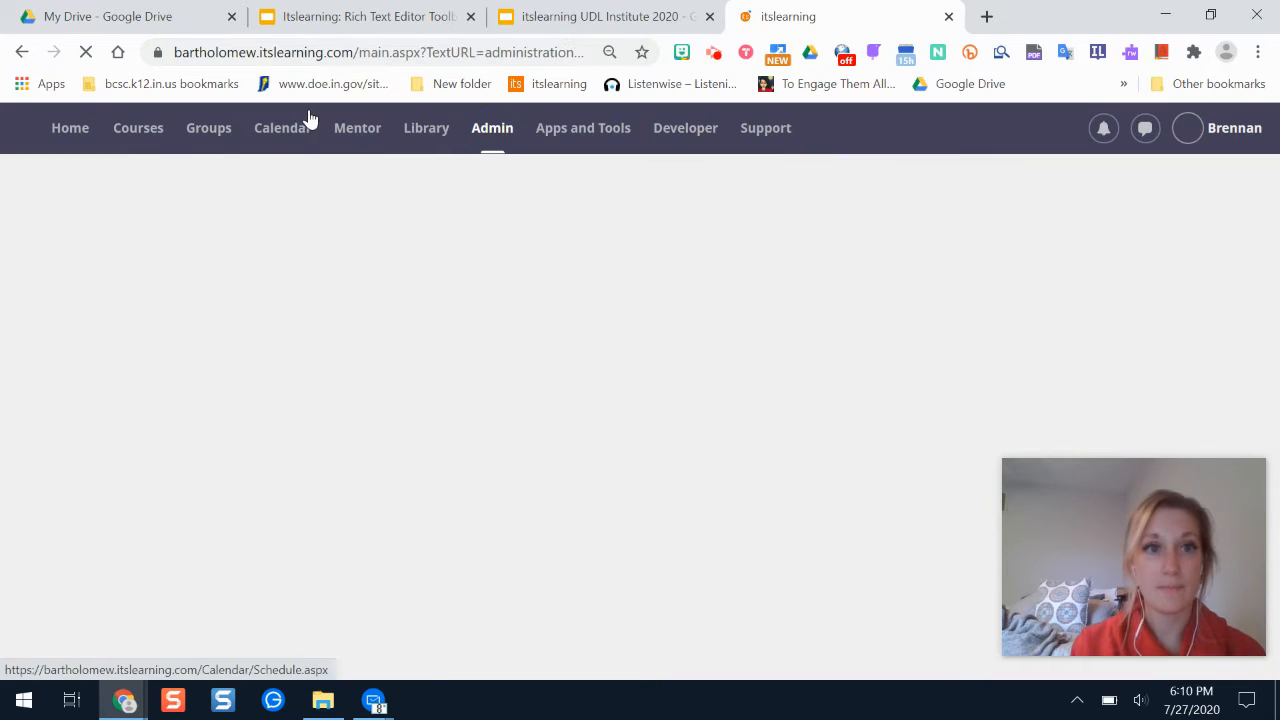
{"action": "left_click", "coordinate": [143, 132]}
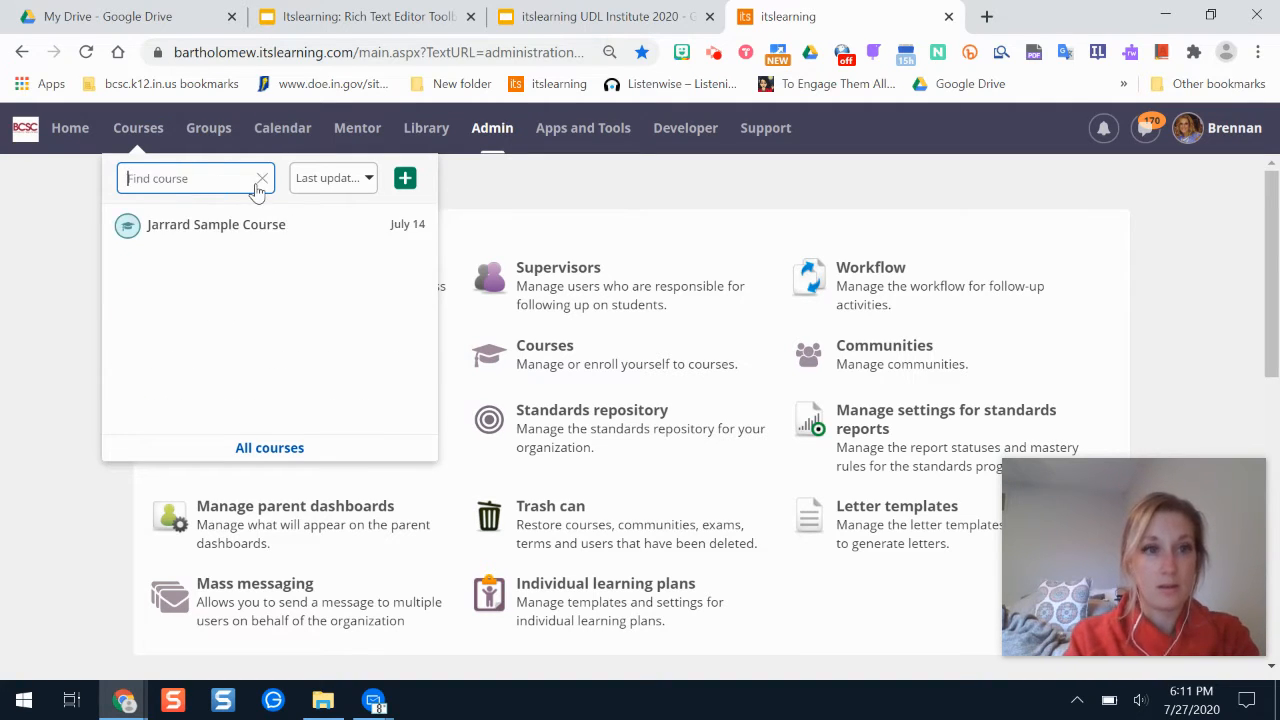
{"action": "left_click", "coordinate": [248, 275]}
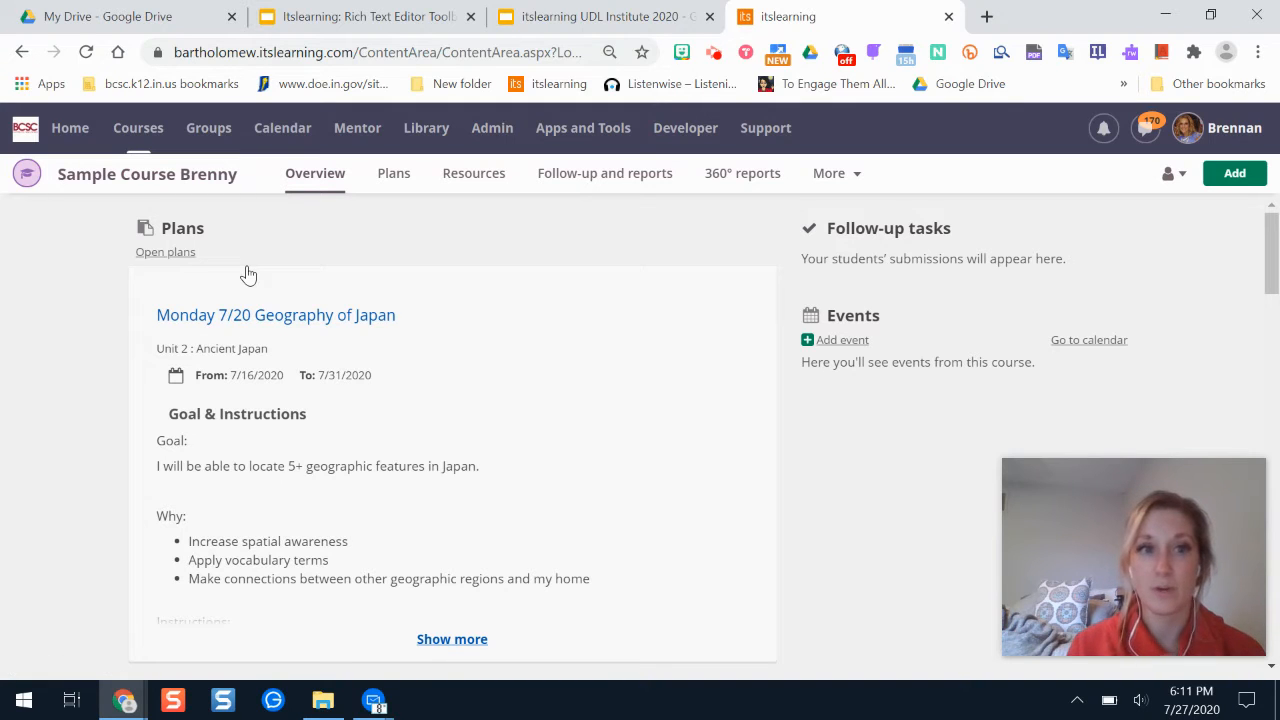
{"action": "left_click", "coordinate": [130, 130]}
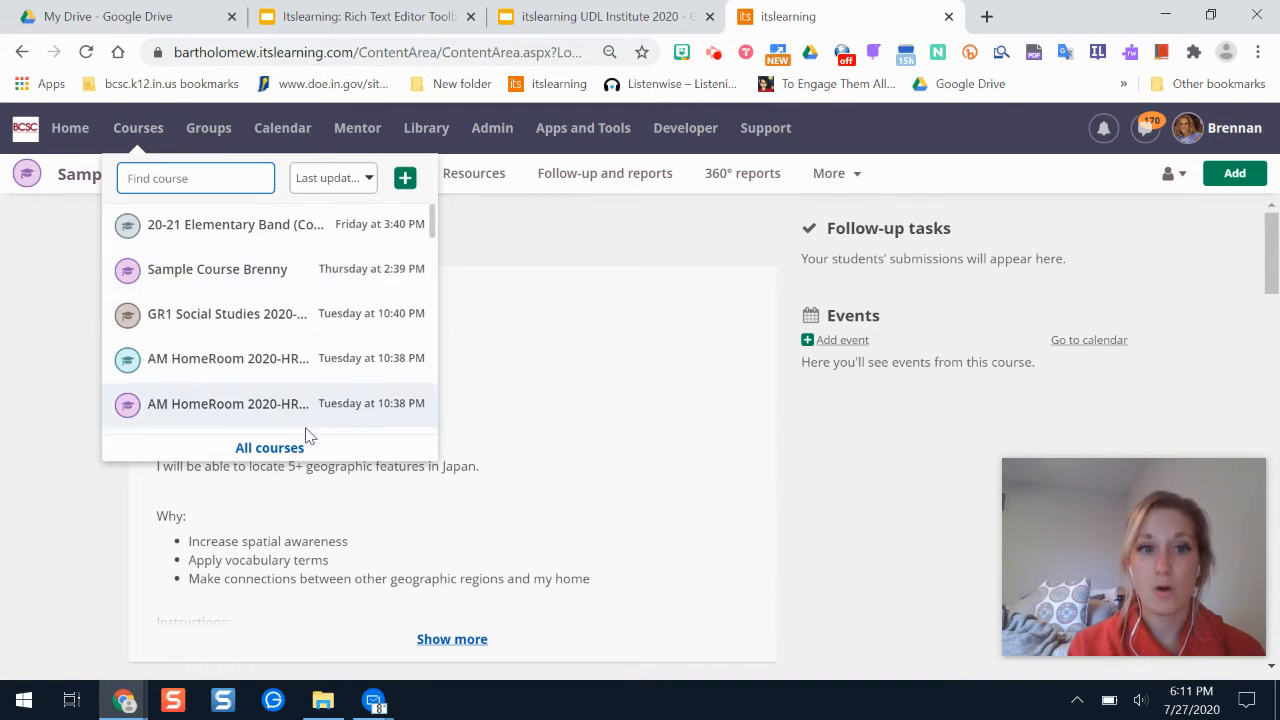
{"action": "left_click", "coordinate": [529, 235]}
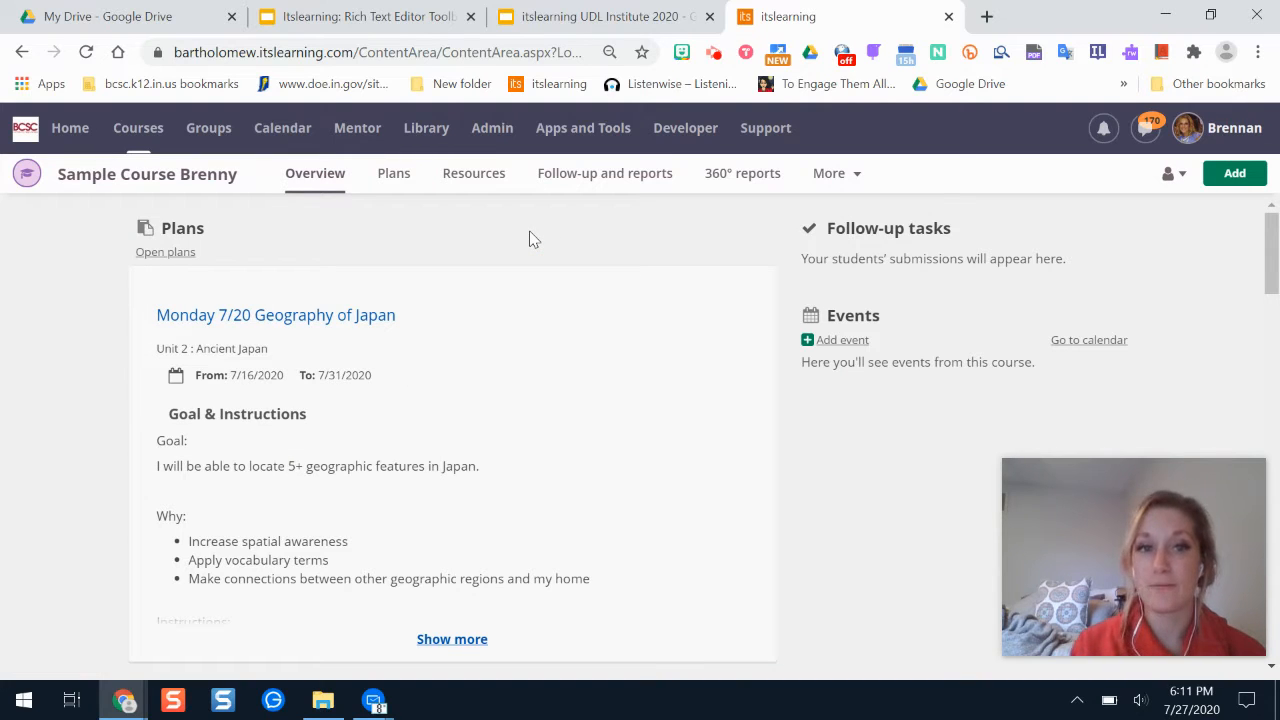
Step: Add a new page to the course resources and title it "Lesson Page"
{"action": "left_click", "coordinate": [473, 180]}
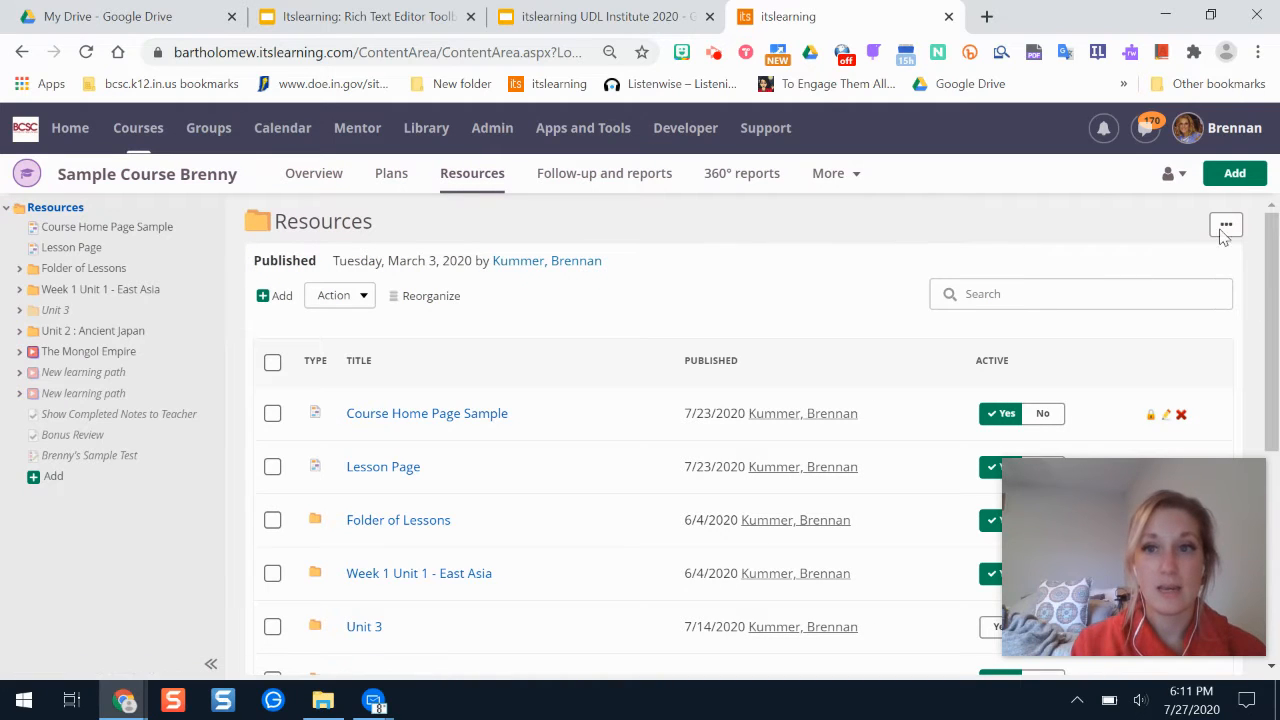
{"action": "left_click", "coordinate": [1232, 176]}
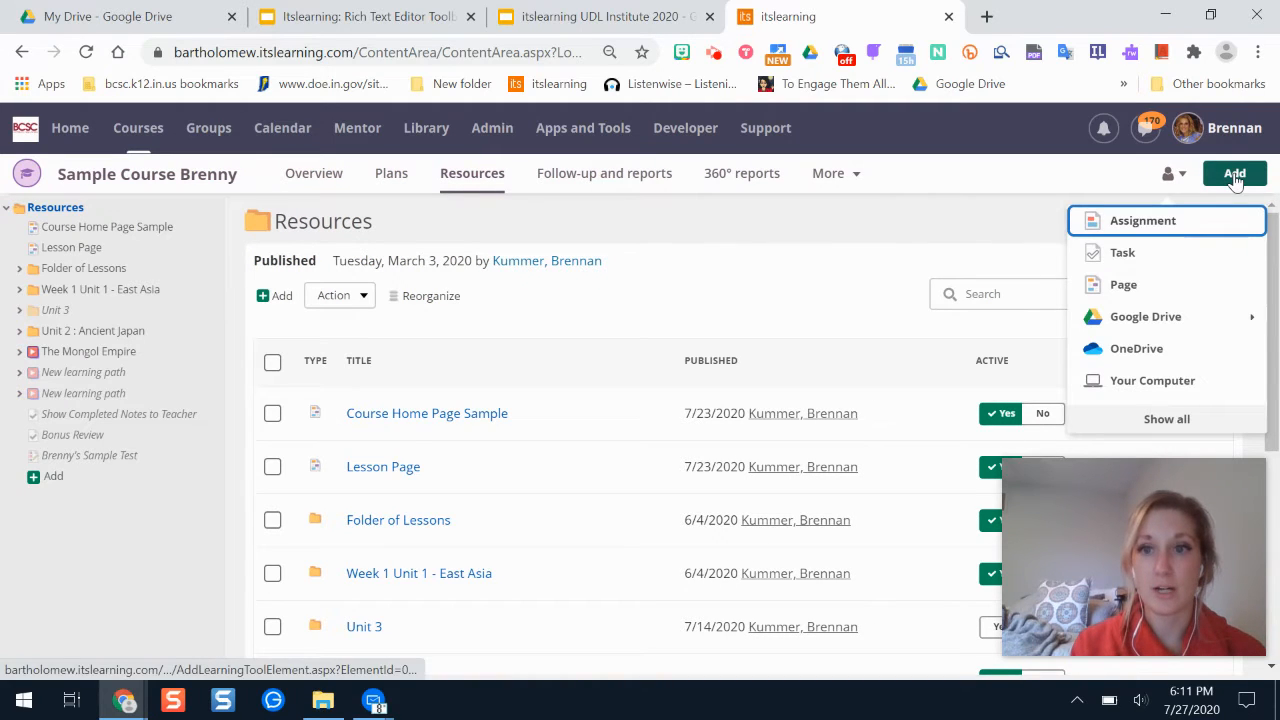
{"action": "left_click", "coordinate": [1130, 288]}
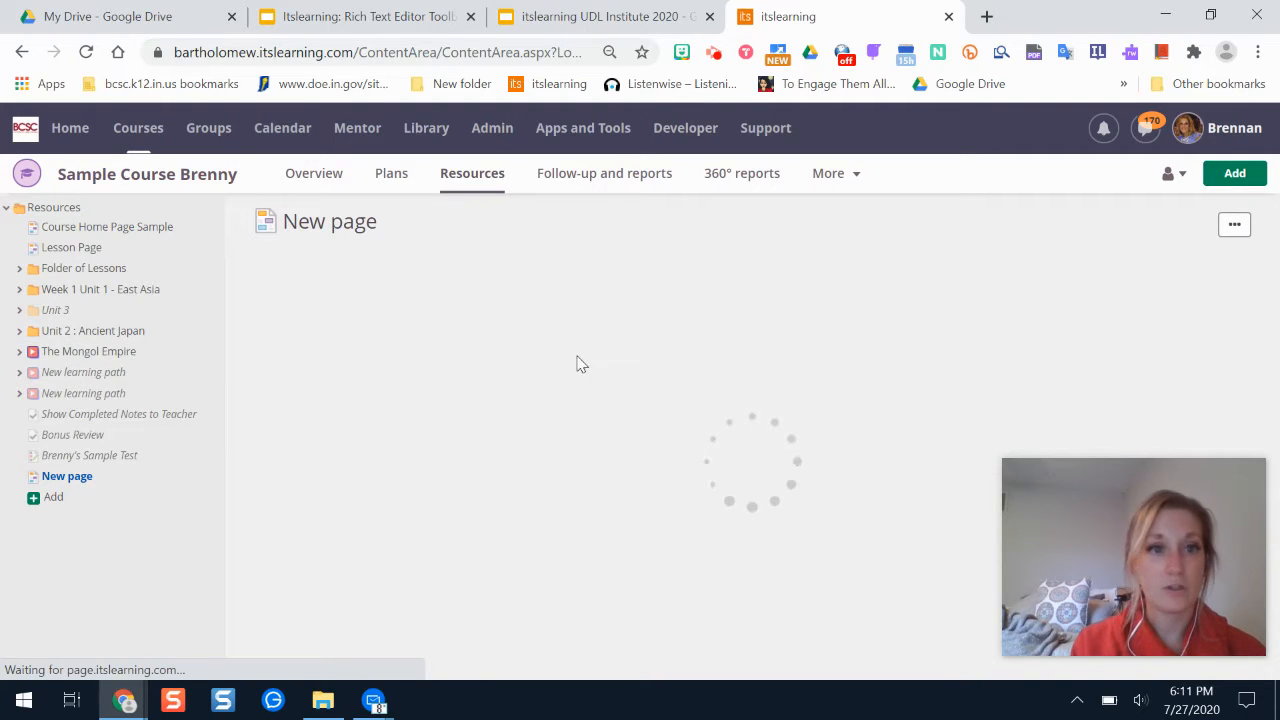
{"action": "left_click", "coordinate": [360, 218]}
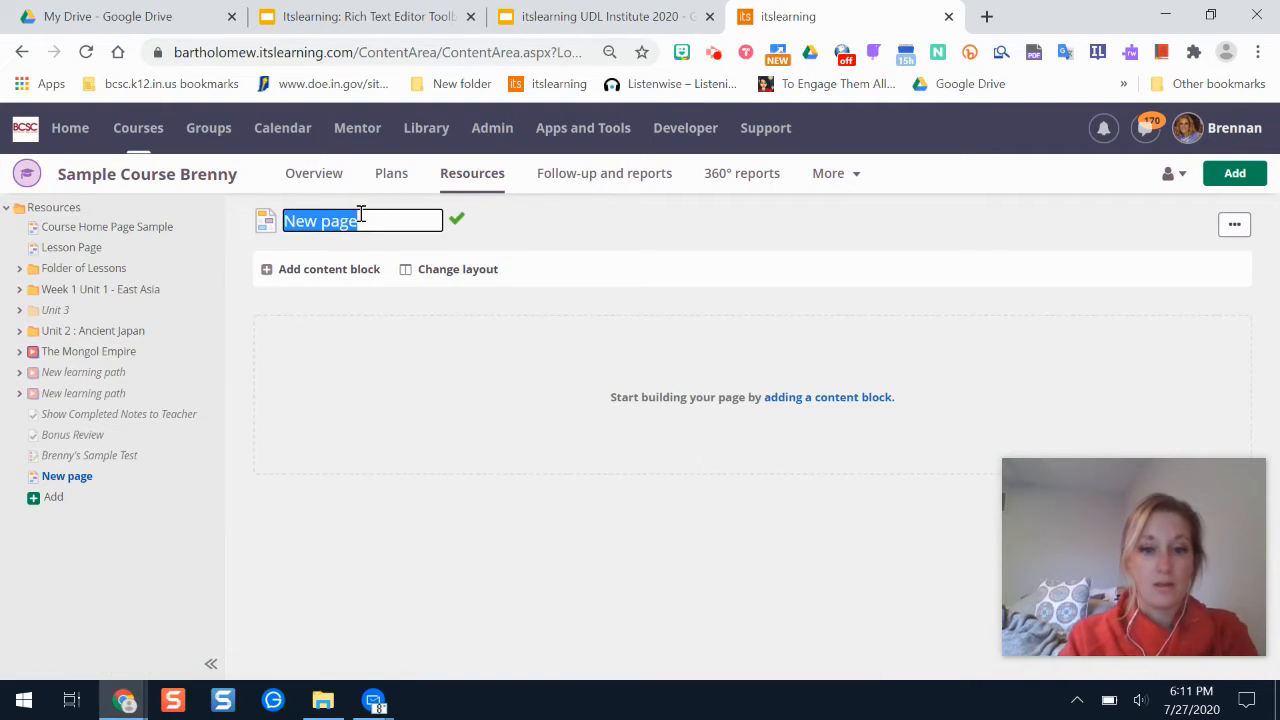
{"action": "type", "text": "Lesson Page"}
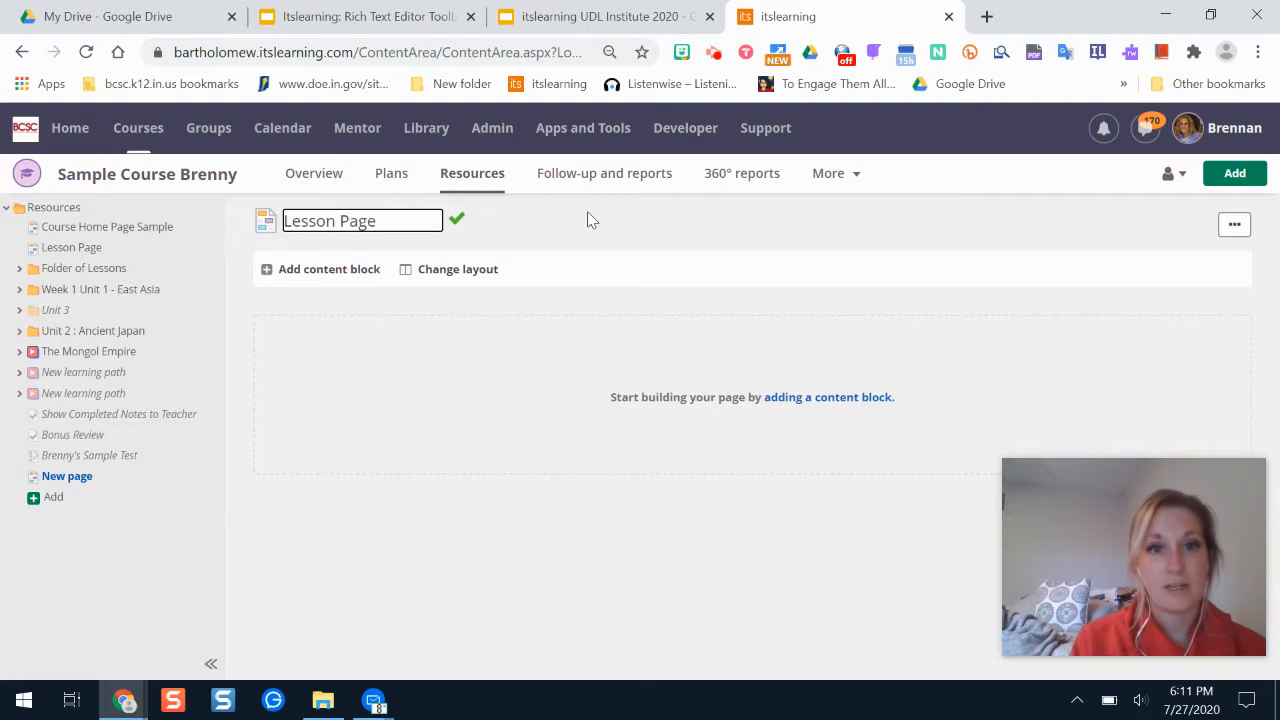
{"action": "key", "text": "Return"}
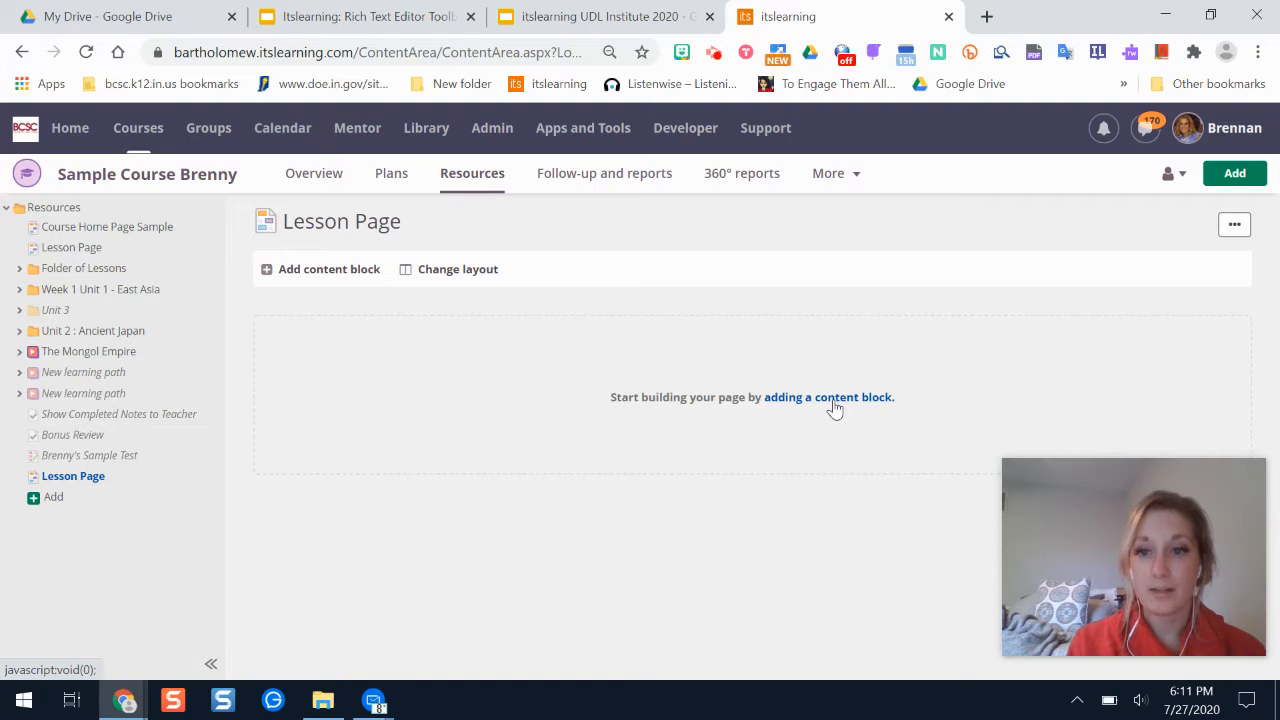
Step: Add a rich content block to the page and give it the block title "Lesson Materials and Goal"
{"action": "left_click", "coordinate": [834, 399]}
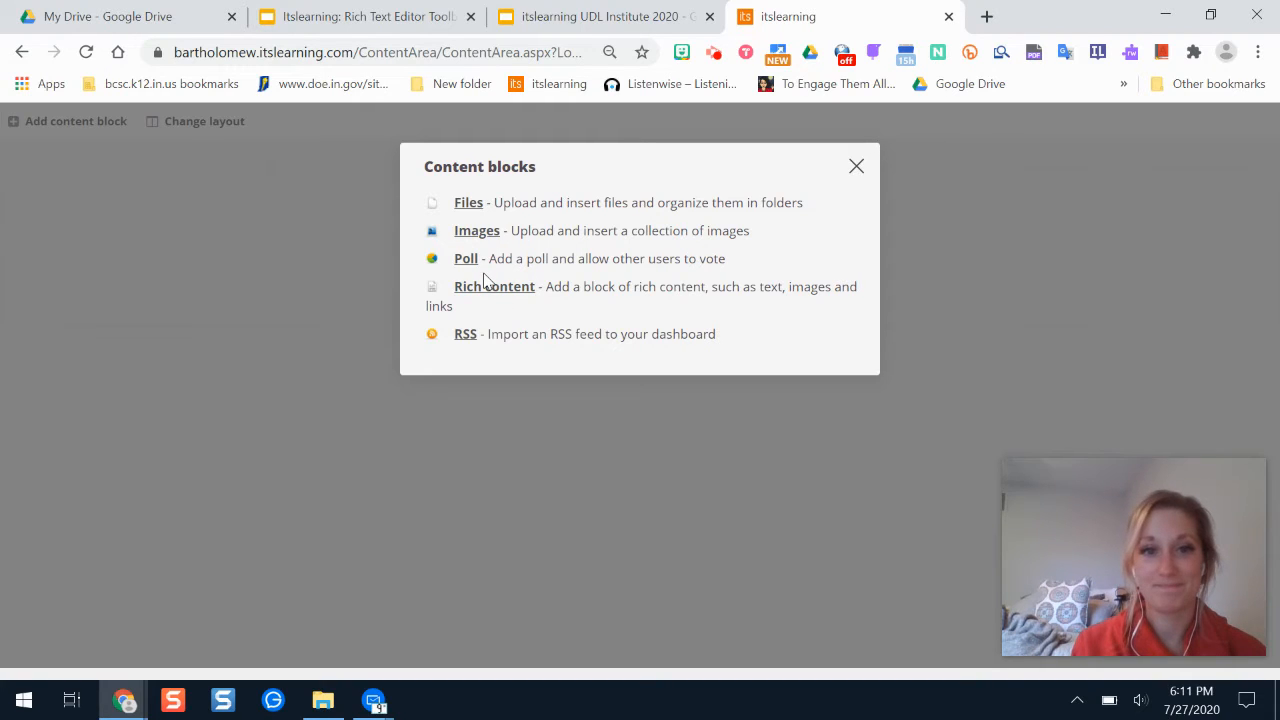
{"action": "left_click", "coordinate": [486, 290]}
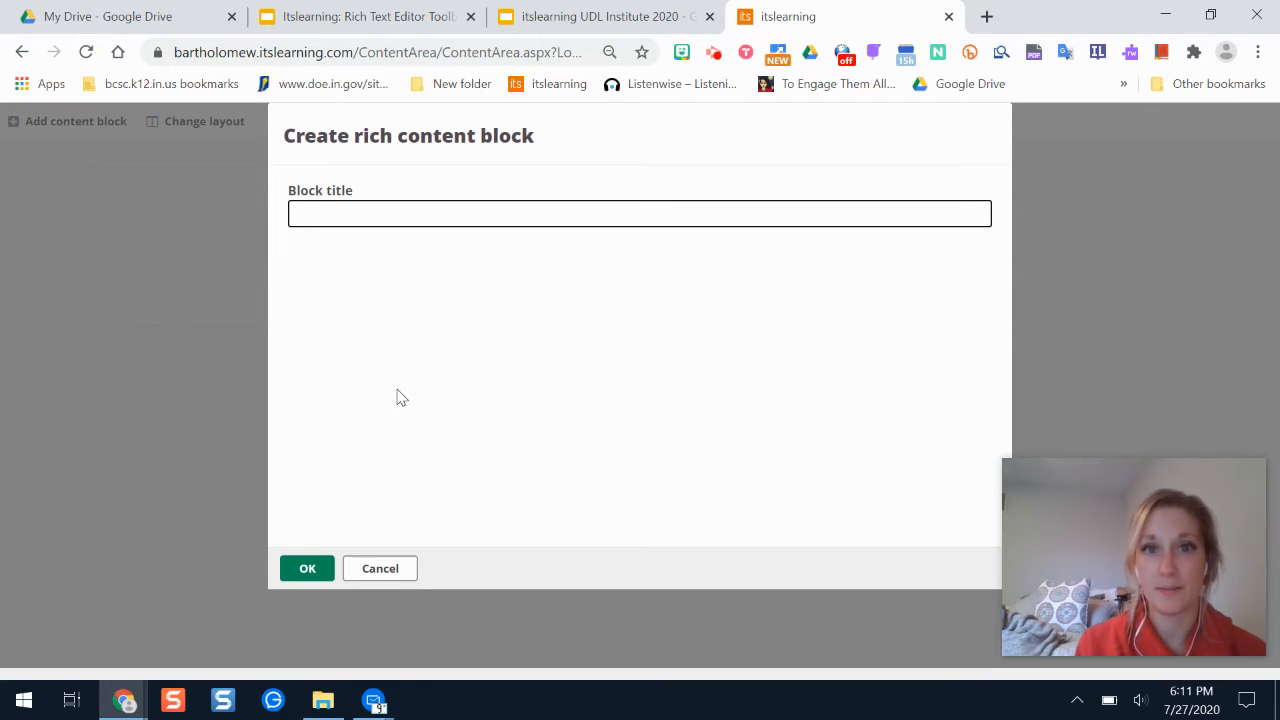
{"action": "left_click", "coordinate": [360, 212]}
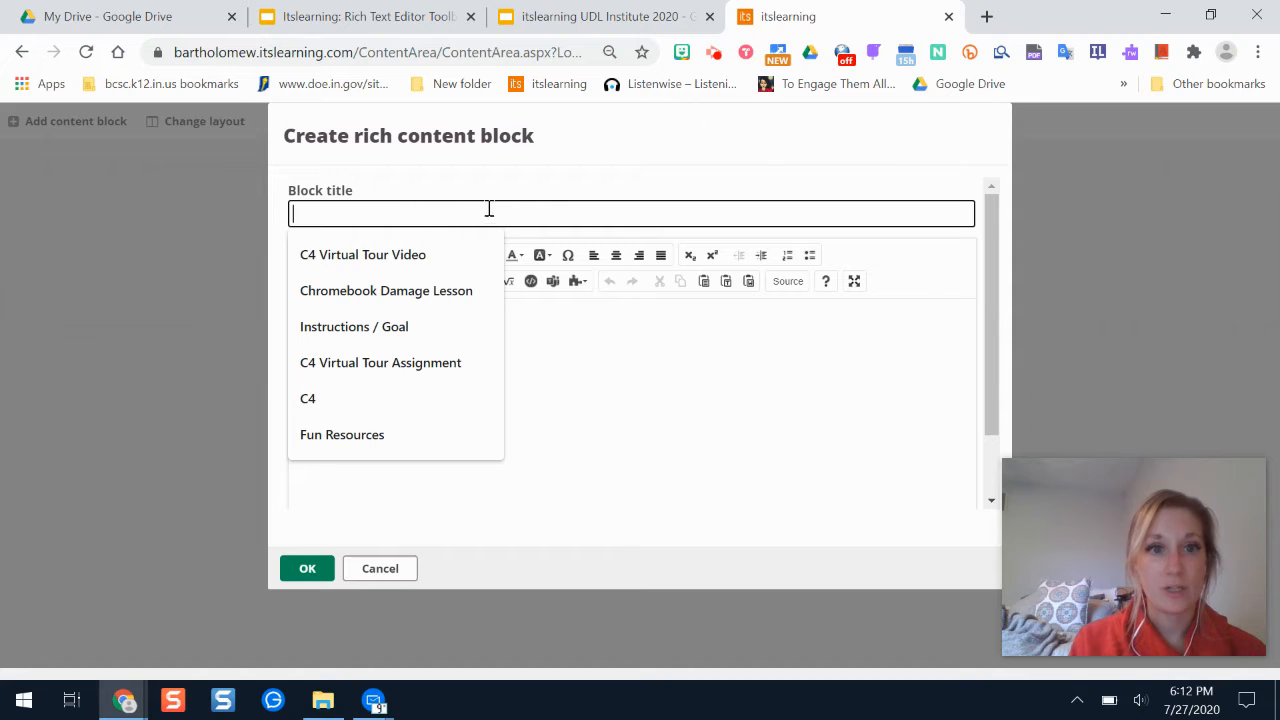
{"action": "left_click", "coordinate": [597, 360]}
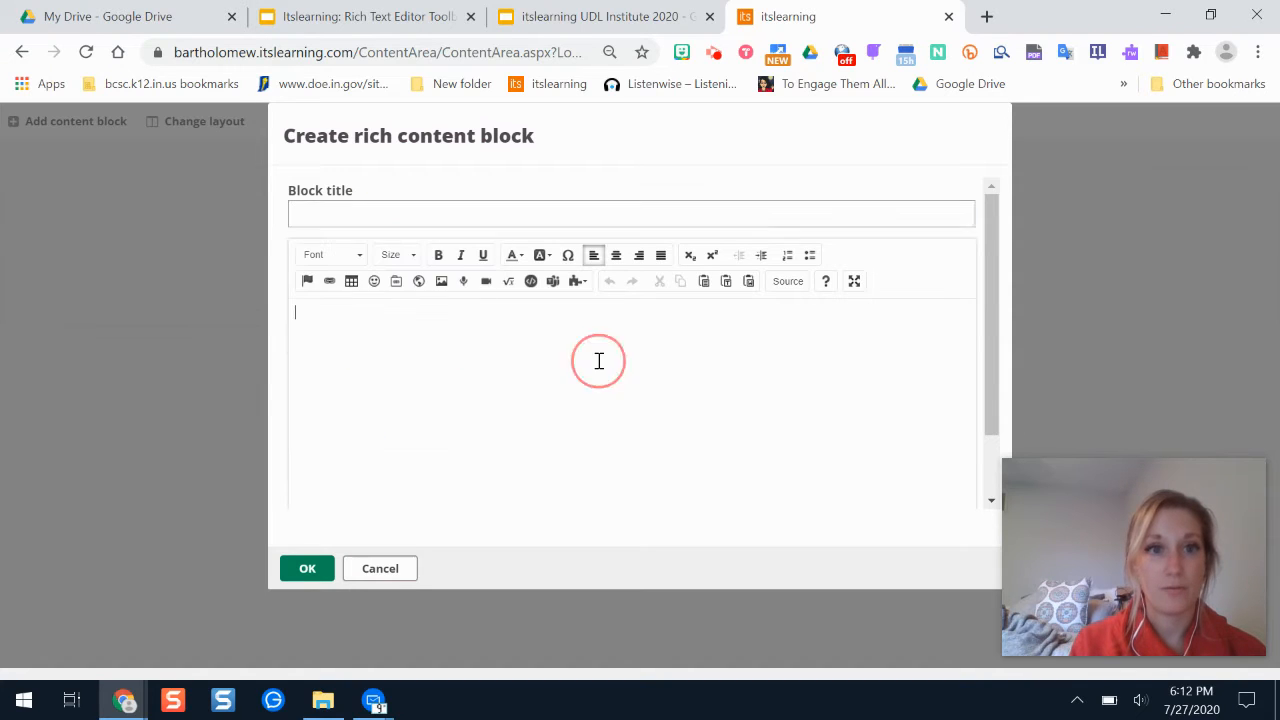
{"action": "left_click", "coordinate": [380, 220]}
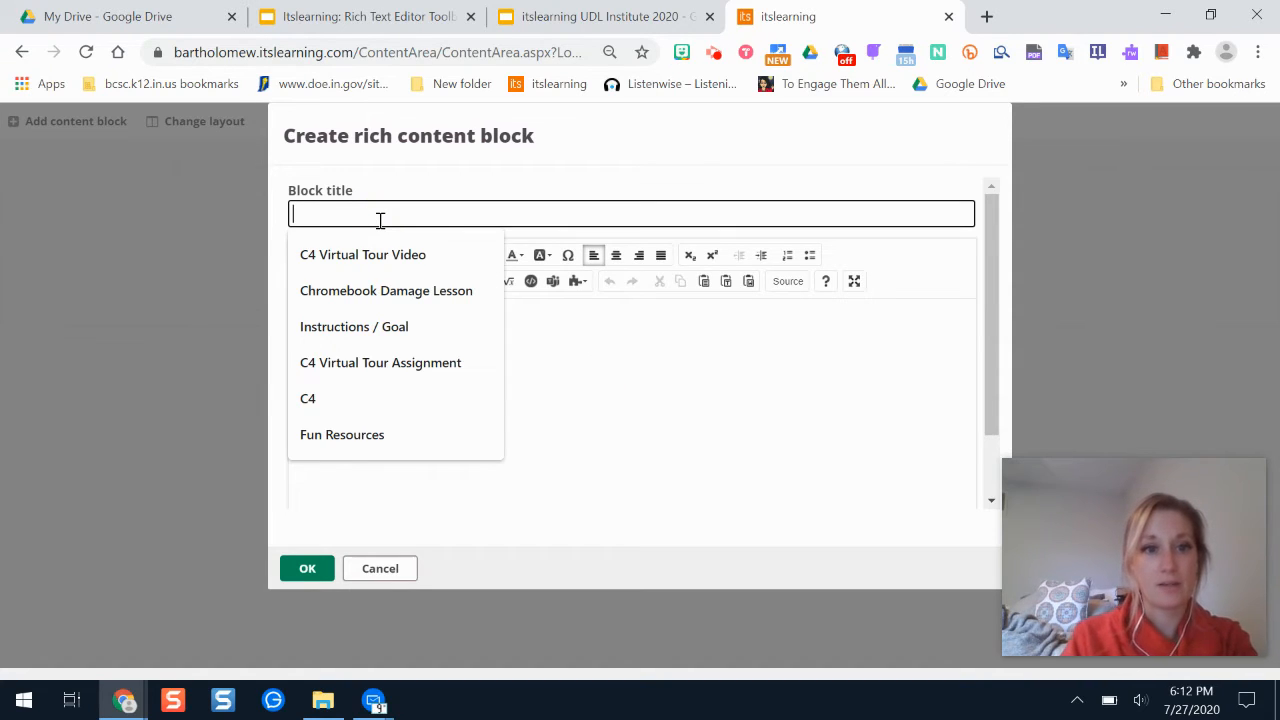
{"action": "type", "text": "Lesson MAte"}
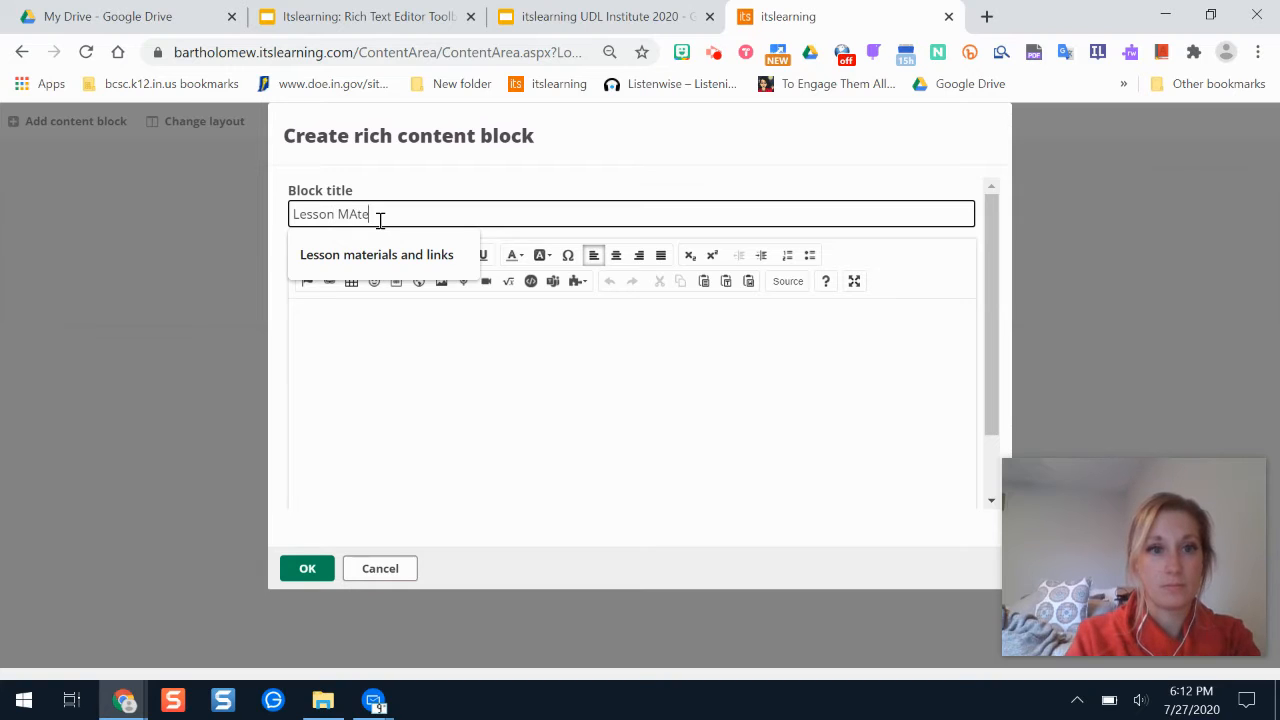
{"action": "key", "text": "BackSpace"}
{"action": "key", "text": "BackSpace"}
{"action": "key", "text": "BackSpace"}
{"action": "type", "text": "aterials and Goal"}
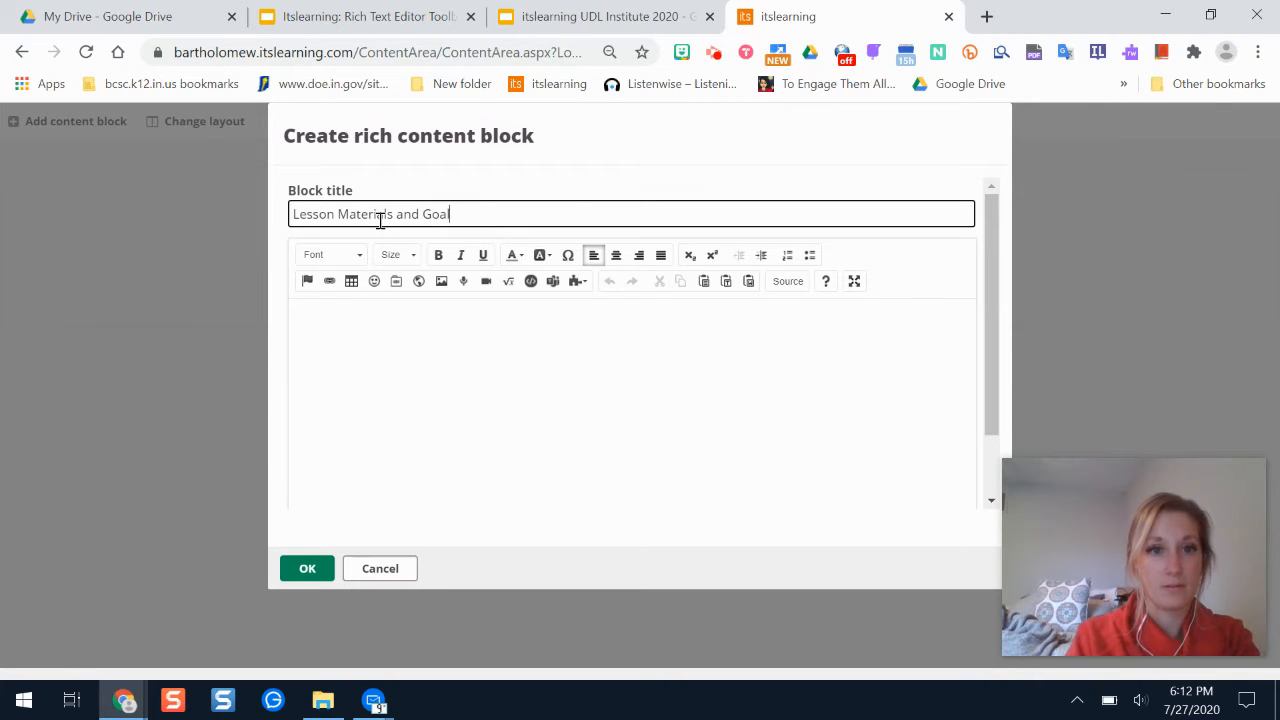
Step: Write "I will be able to explain the significance of the Nile River in Egypt." in the block body and start a new line
{"action": "left_click", "coordinate": [482, 377]}
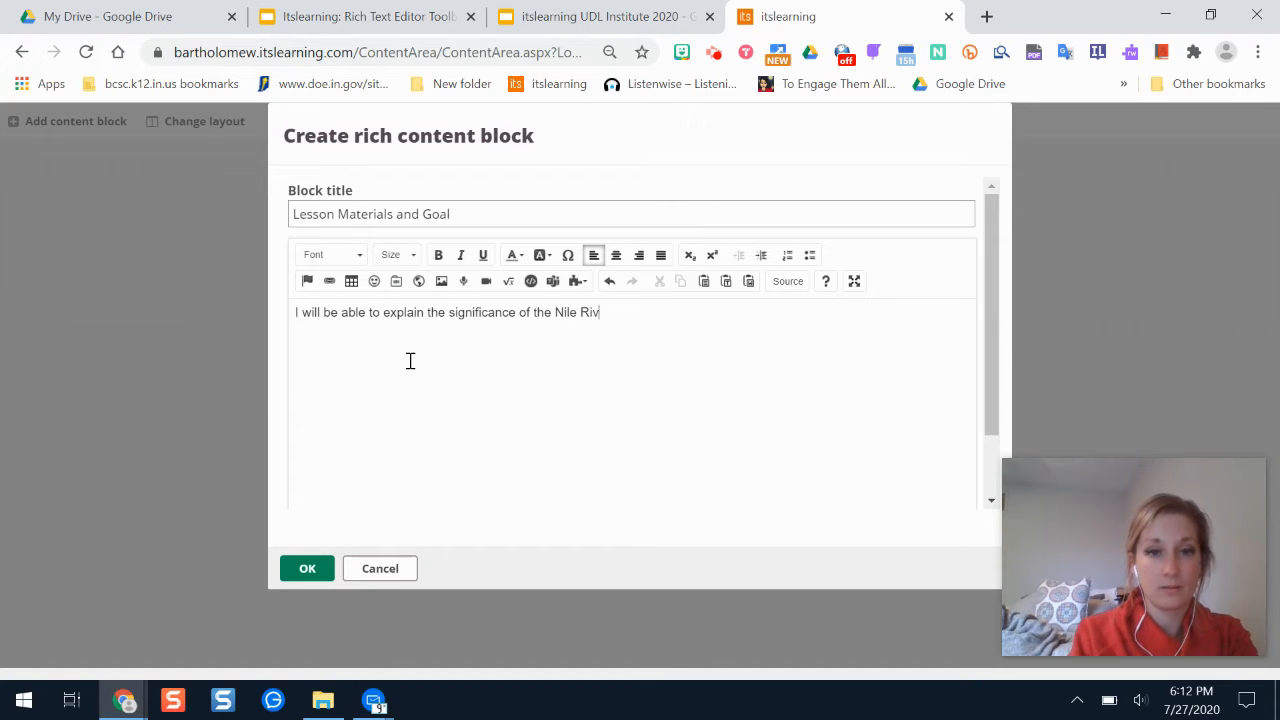
{"action": "type", "text": "gypt."}
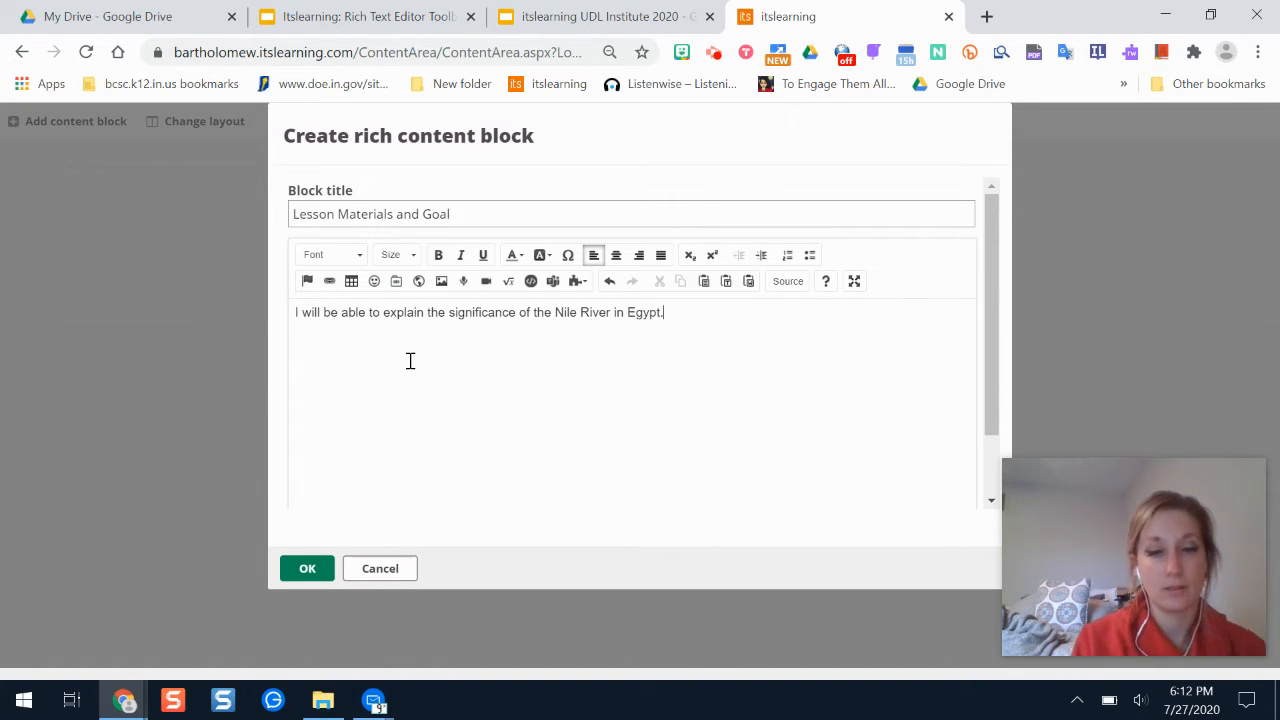
{"action": "left_click", "coordinate": [695, 315]}
{"action": "key", "text": "Return"}
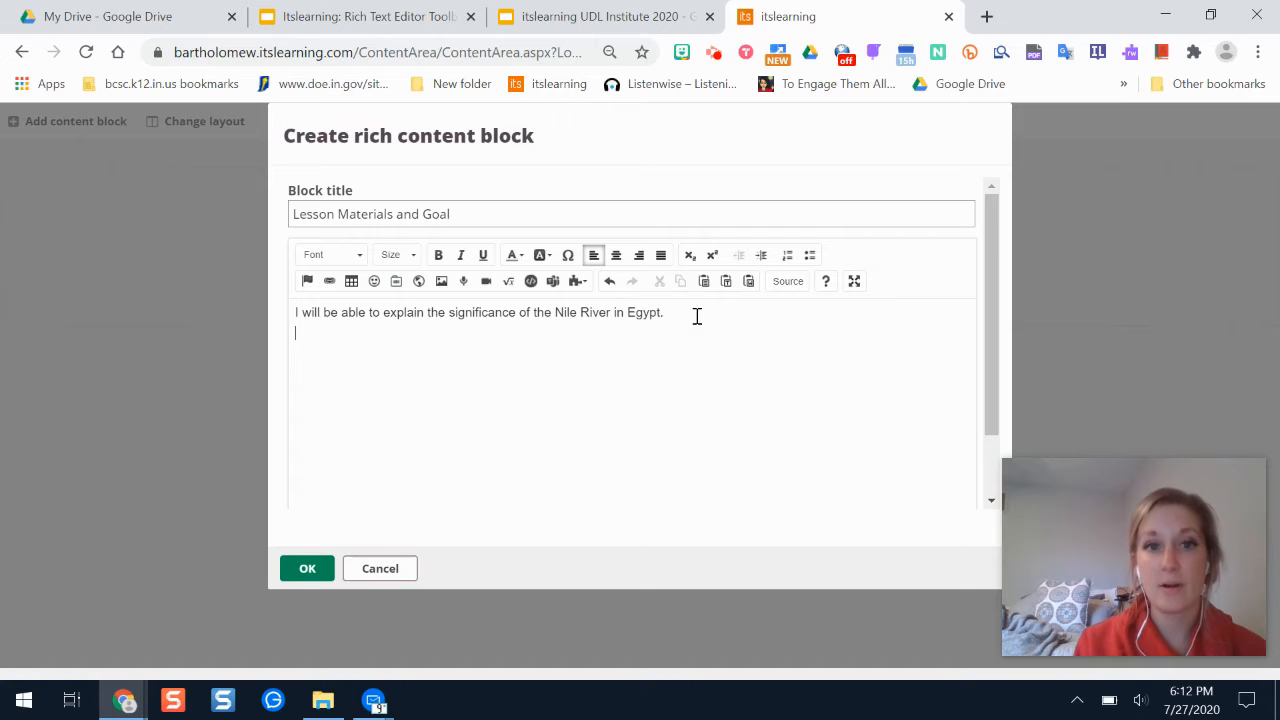
Step: Insert the image "ancient civ.jpg" from the stored web files below the goal sentence
{"action": "left_click", "coordinate": [443, 284]}
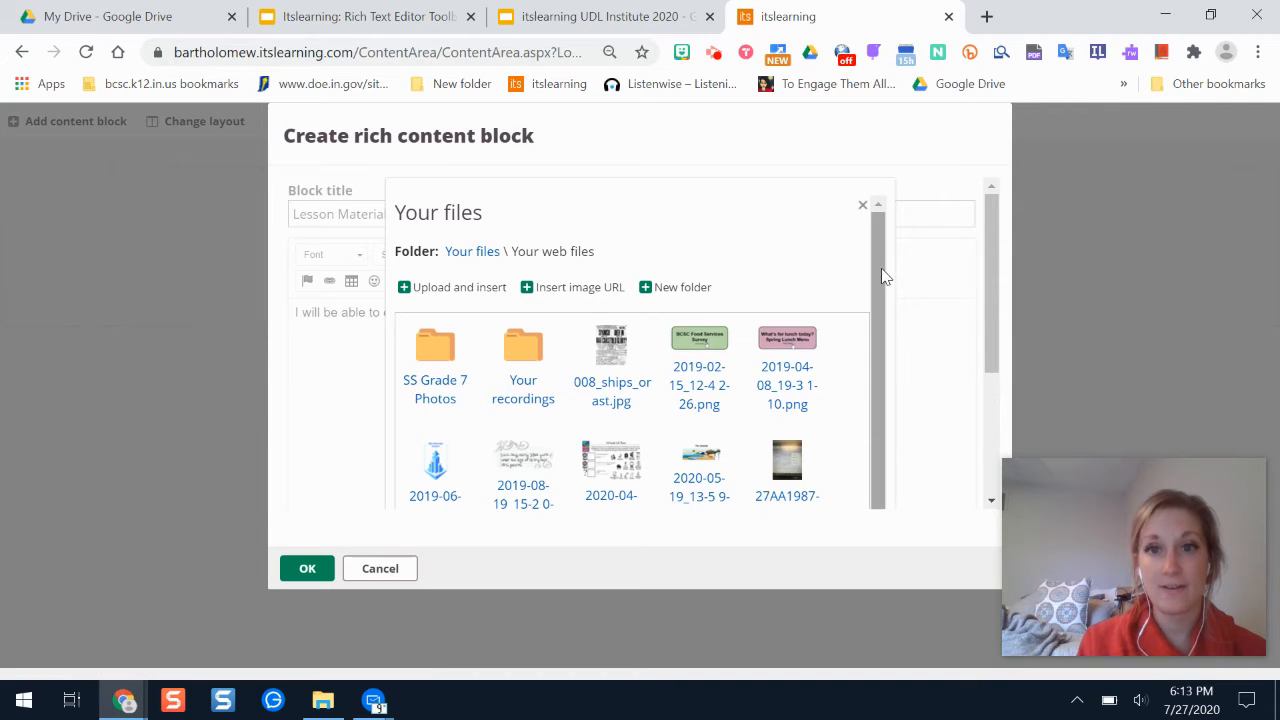
{"action": "mouse_move", "coordinate": [882, 272]}
{"action": "left_mouse_down"}
{"action": "mouse_move", "coordinate": [883, 357]}
{"action": "mouse_move", "coordinate": [880, 250]}
{"action": "left_mouse_up"}
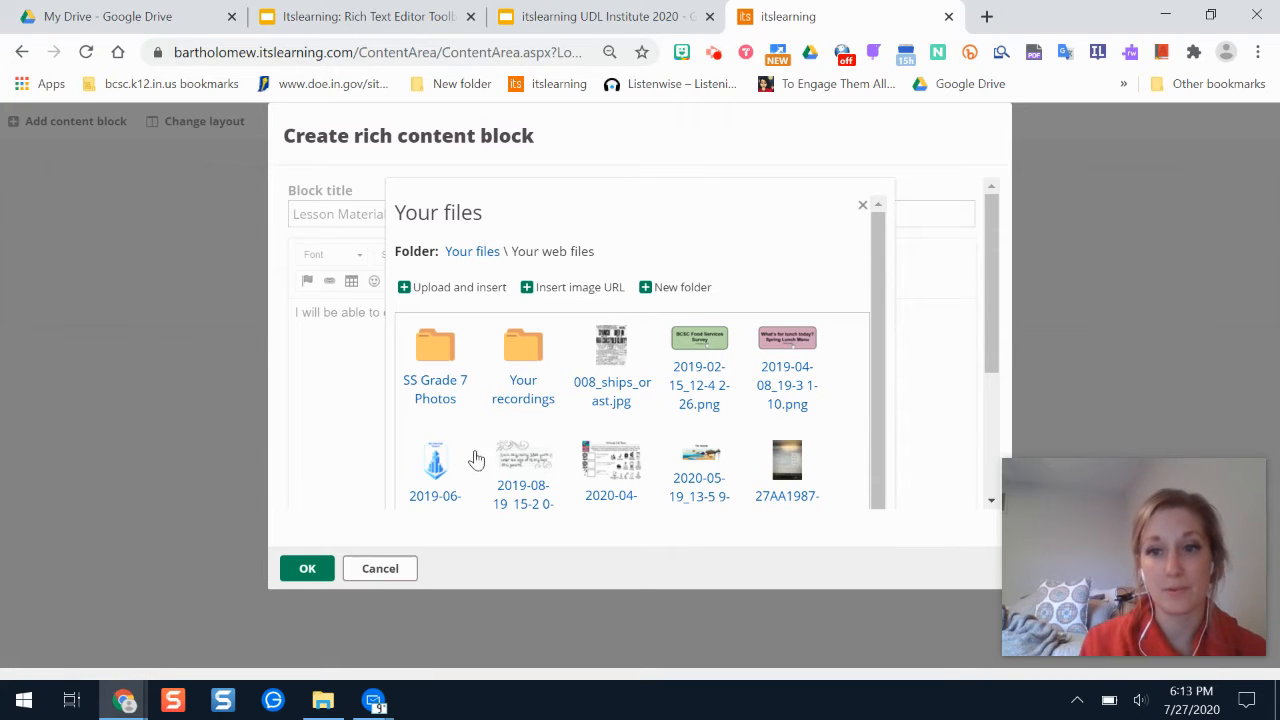
{"action": "left_click", "coordinate": [881, 372]}
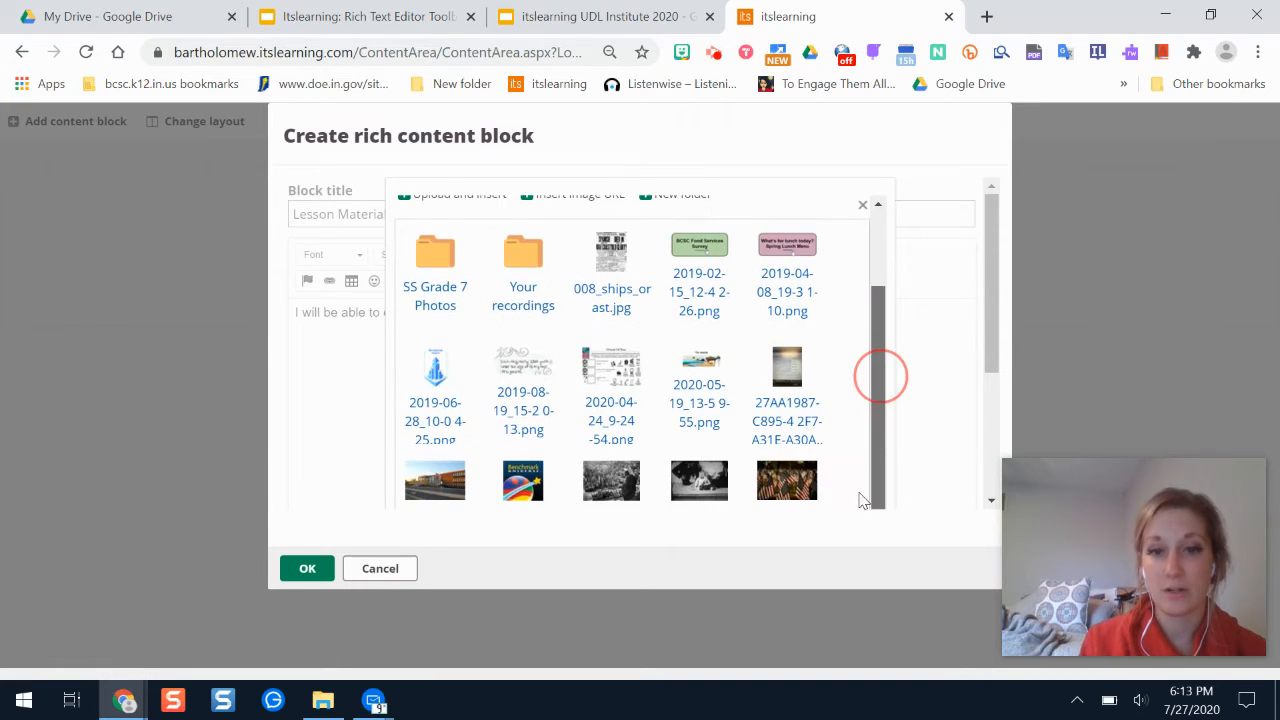
{"action": "left_click", "coordinate": [993, 330]}
{"action": "left_click_drag", "start_coordinate": [994, 331], "coordinate": [1003, 302]}
{"action": "left_click_drag", "start_coordinate": [875, 349], "coordinate": [872, 252]}
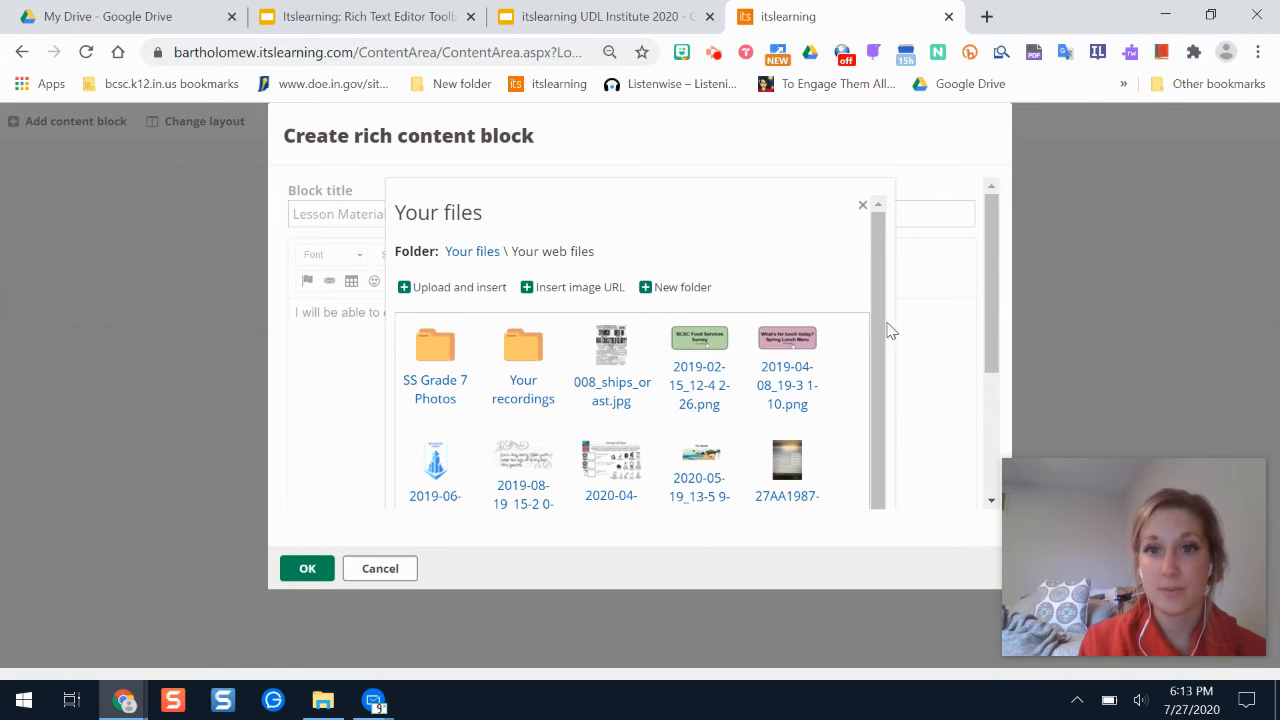
{"action": "left_click_drag", "start_coordinate": [886, 329], "coordinate": [886, 380]}
{"action": "left_click_drag", "start_coordinate": [991, 330], "coordinate": [986, 434]}
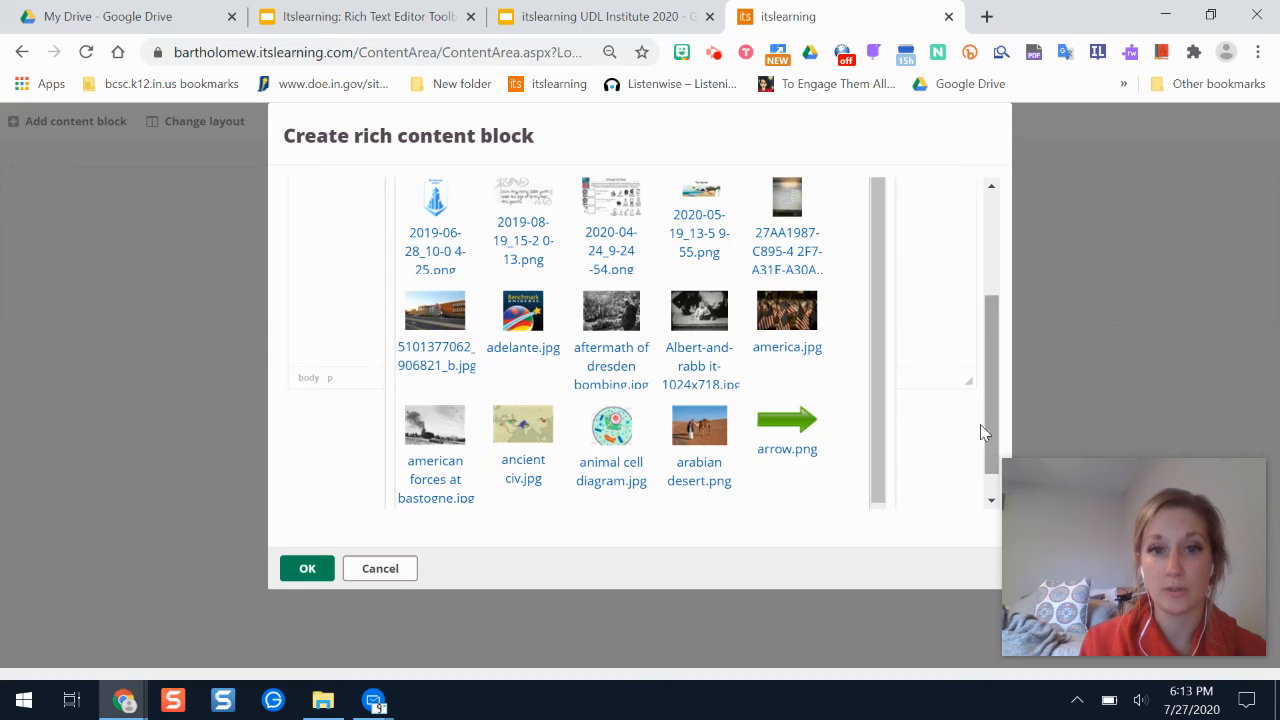
{"action": "double_click", "coordinate": [513, 447]}
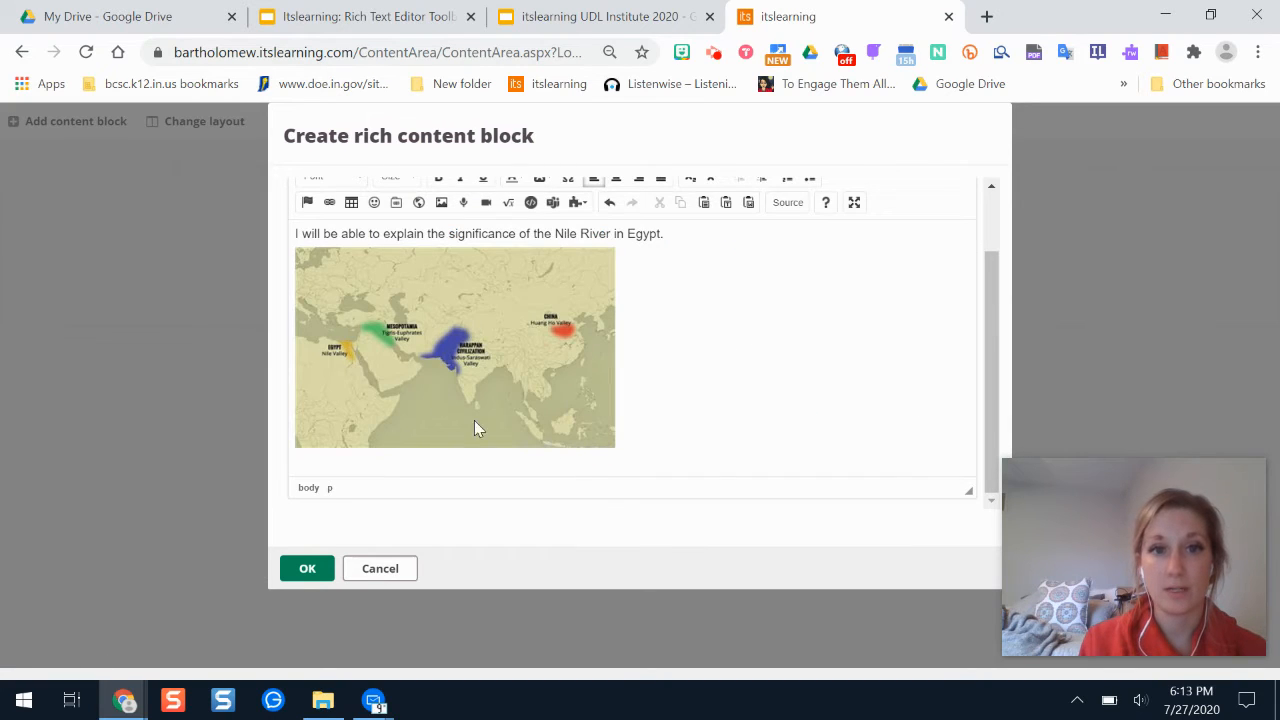
Step: Shrink the inserted map image proportionally to about 70% of its size and deselect it
{"action": "left_click", "coordinate": [536, 362]}
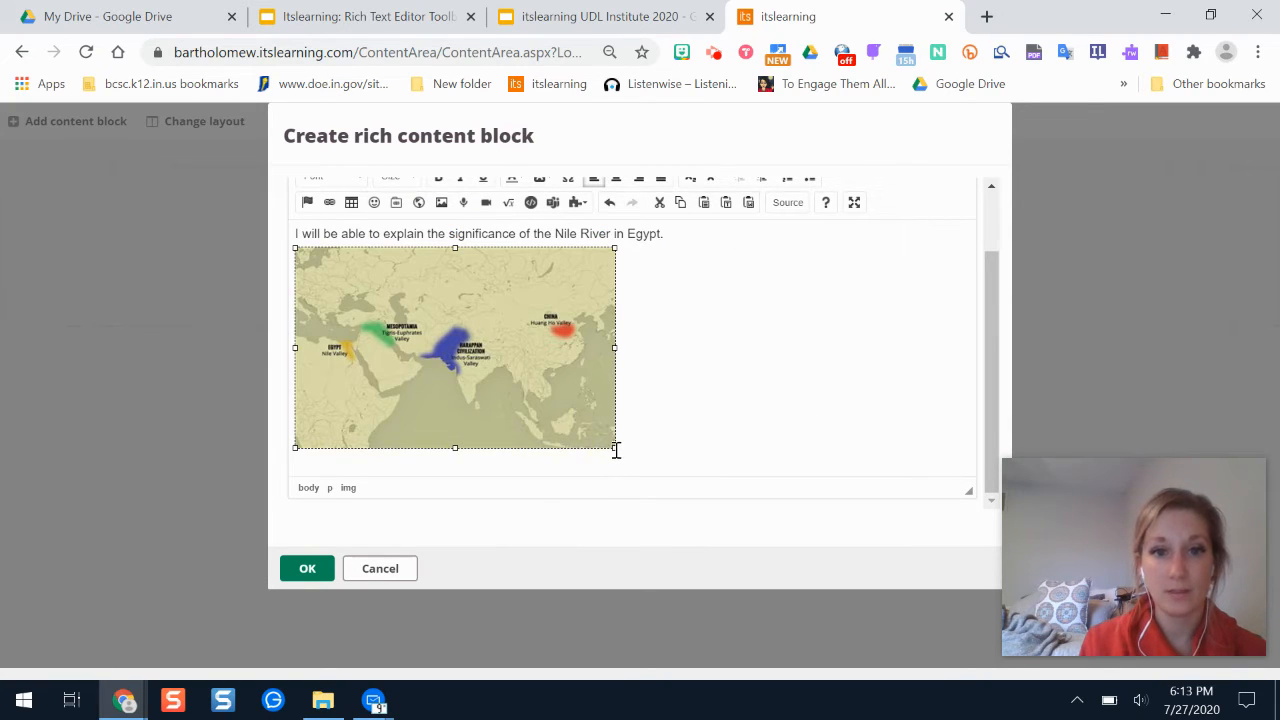
{"action": "left_click_drag", "start_coordinate": [614, 447], "coordinate": [519, 392]}
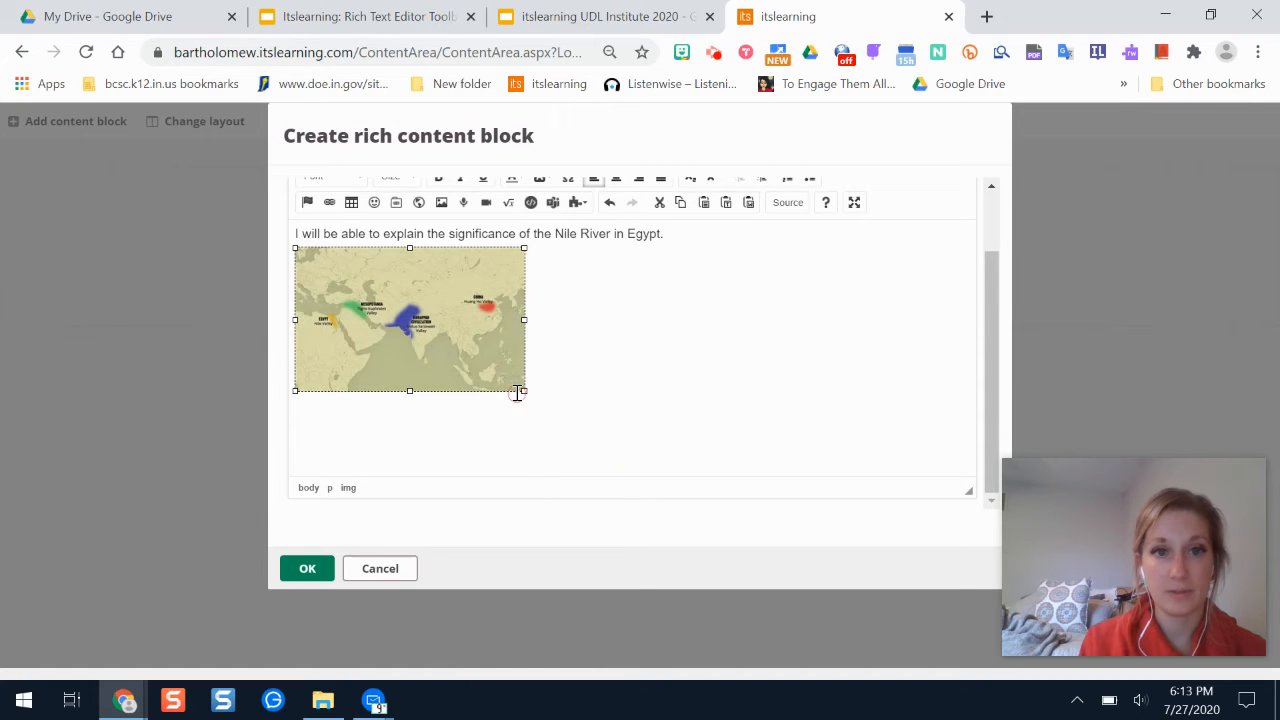
{"action": "left_click", "coordinate": [576, 381]}
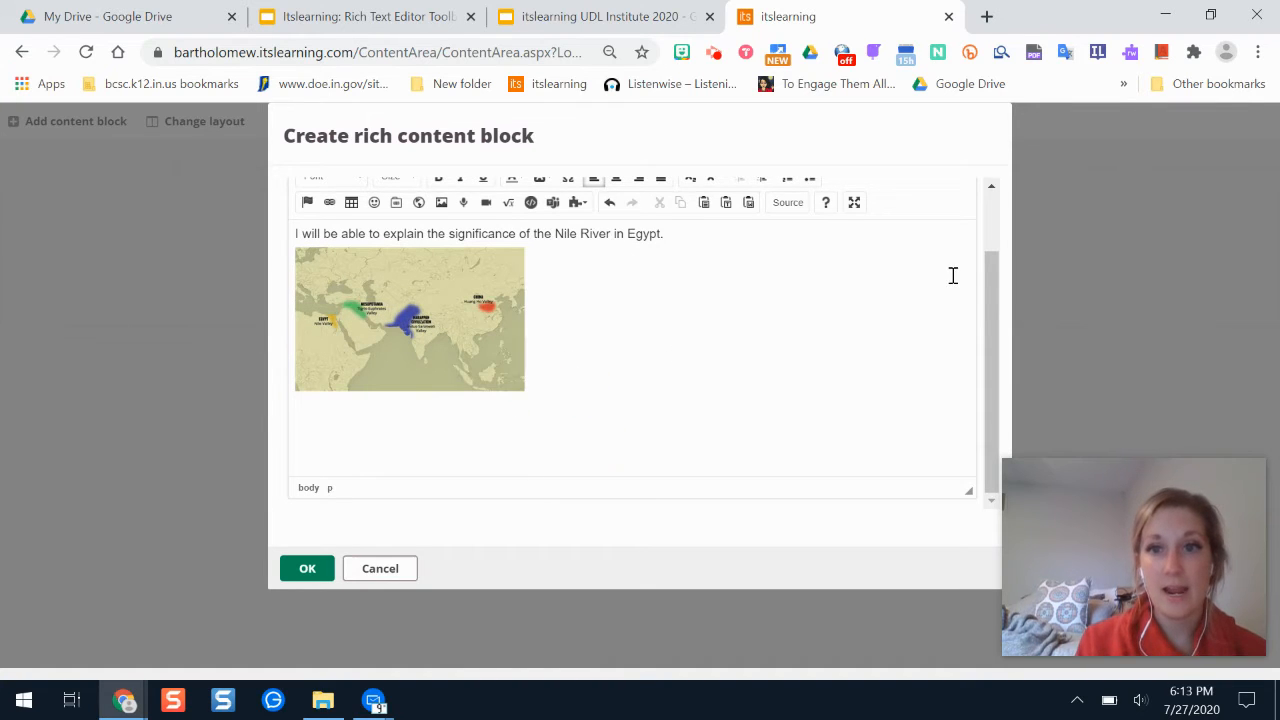
Step: Examine the audio recorder's upload and record options for the block, then close the recorder
{"action": "left_click_drag", "start_coordinate": [988, 271], "coordinate": [990, 262]}
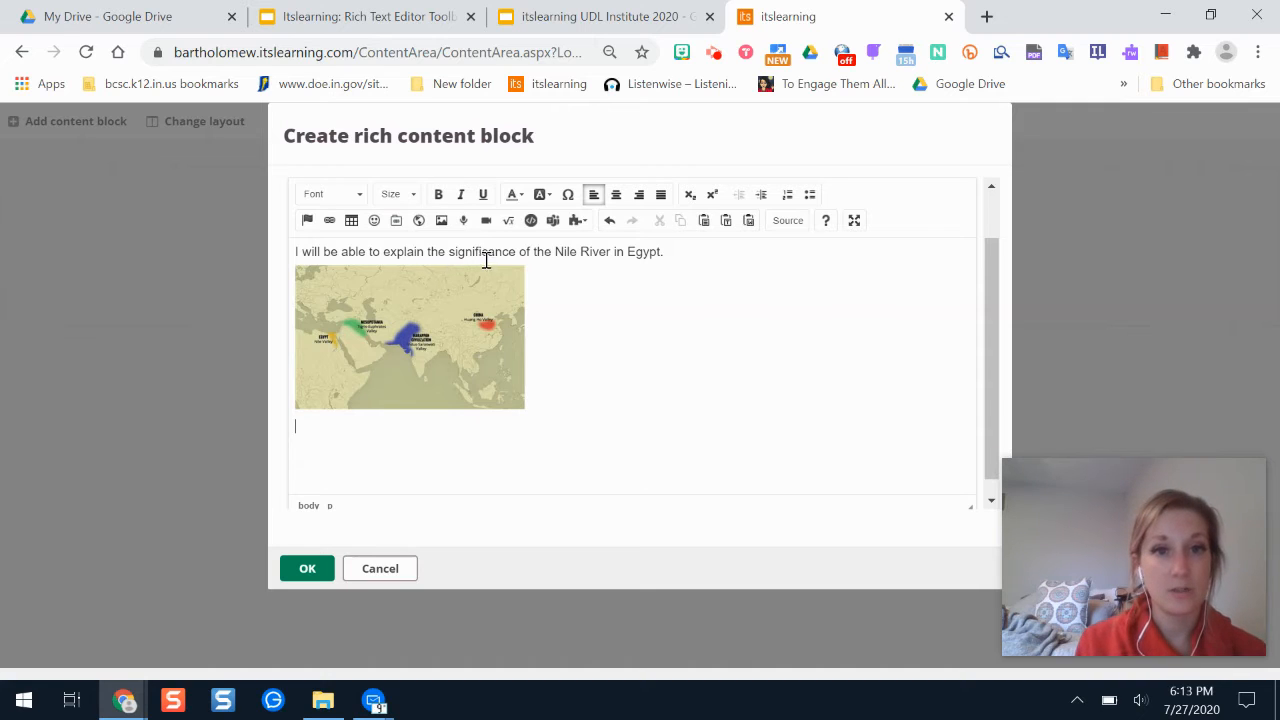
{"action": "left_click", "coordinate": [468, 229]}
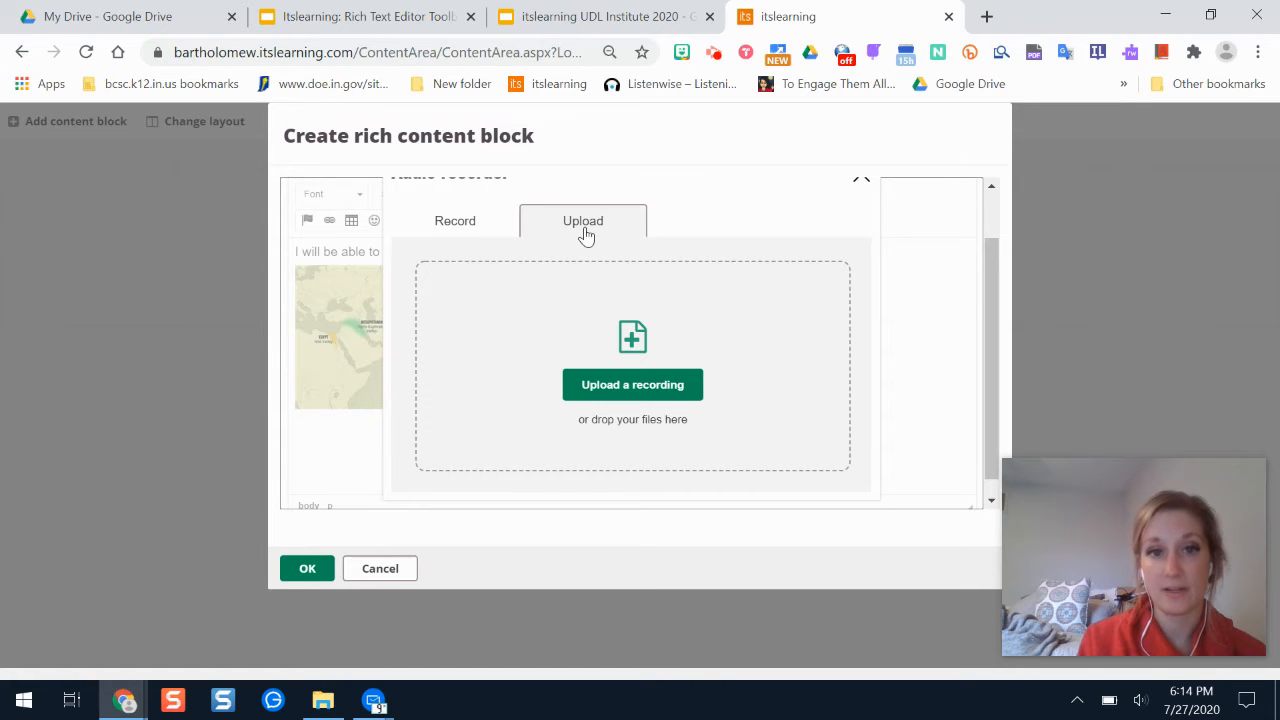
{"action": "left_click", "coordinate": [480, 219]}
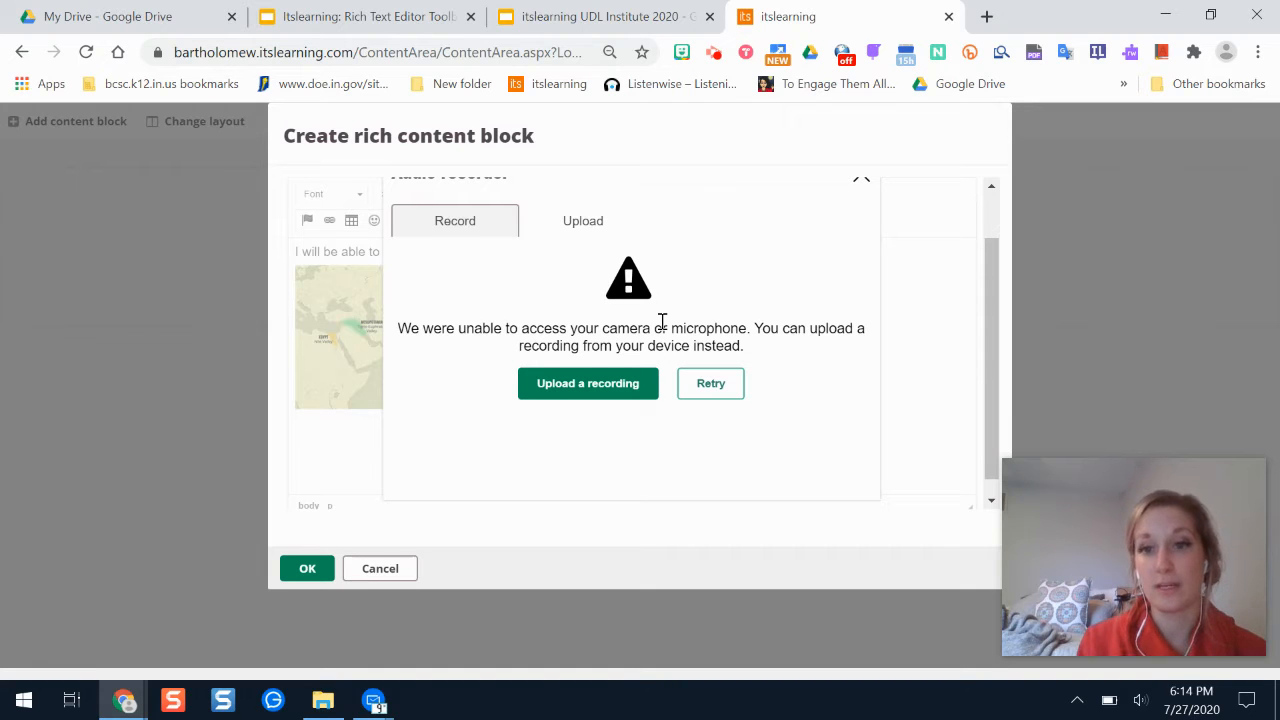
{"action": "left_click", "coordinate": [859, 182]}
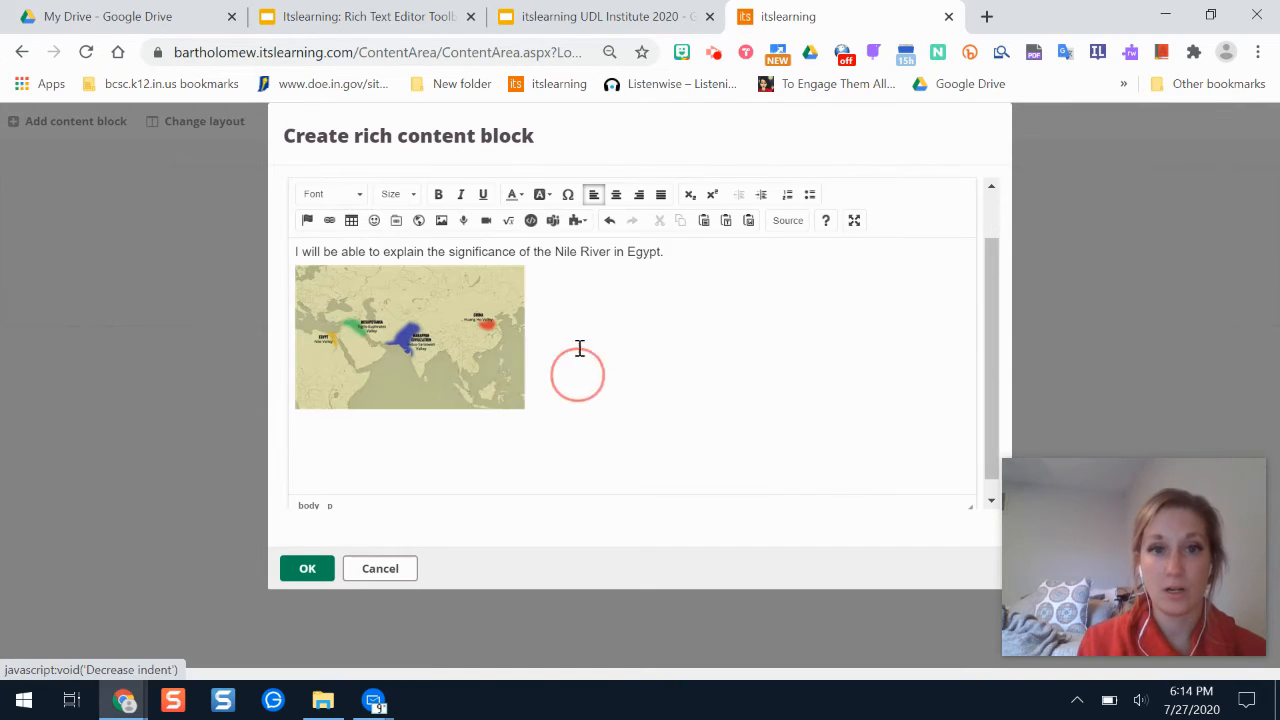
Step: Record a webcam video explaining the lesson goal for the rich content block and stop the recording
{"action": "left_click", "coordinate": [486, 220]}
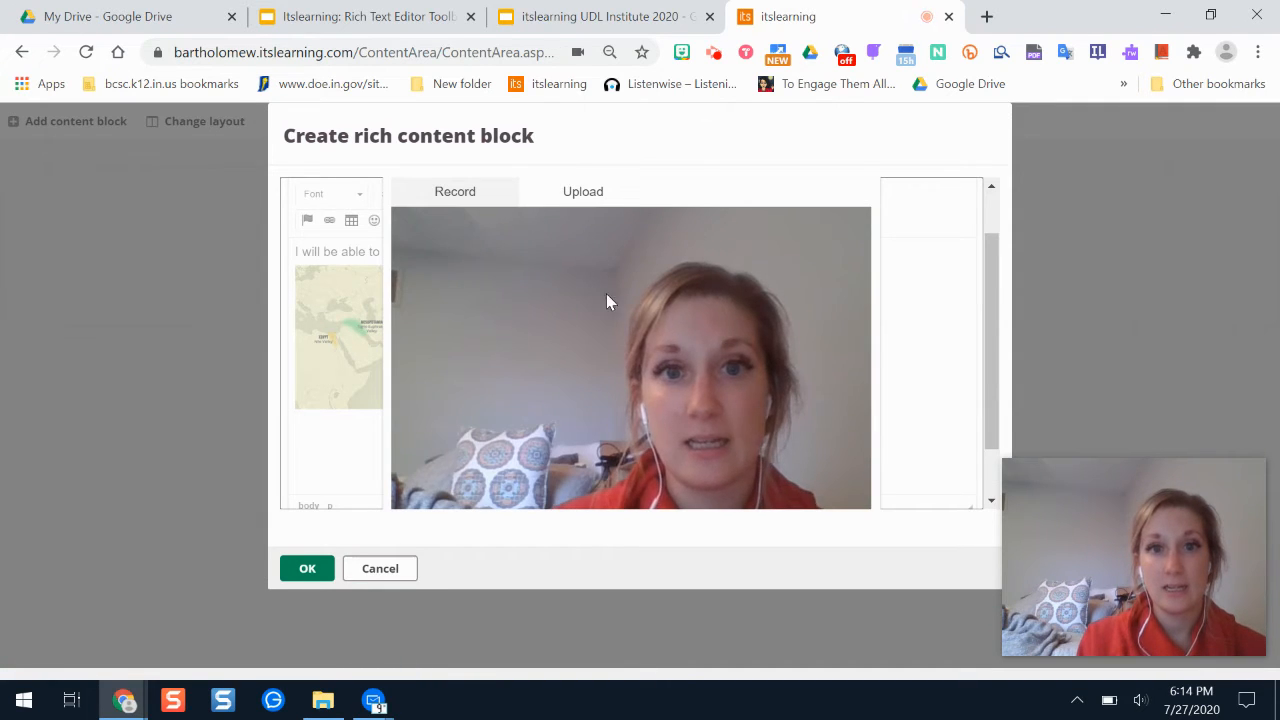
{"action": "left_click_drag", "start_coordinate": [994, 286], "coordinate": [994, 329]}
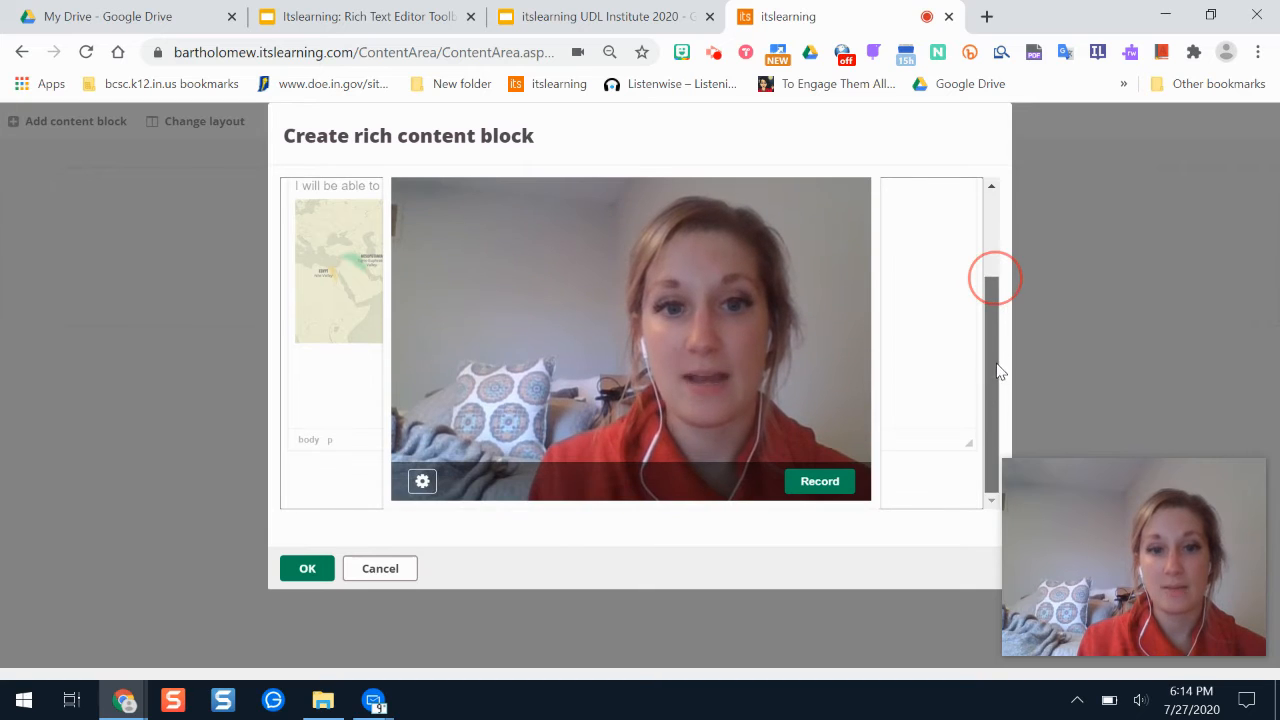
{"action": "left_click", "coordinate": [826, 483]}
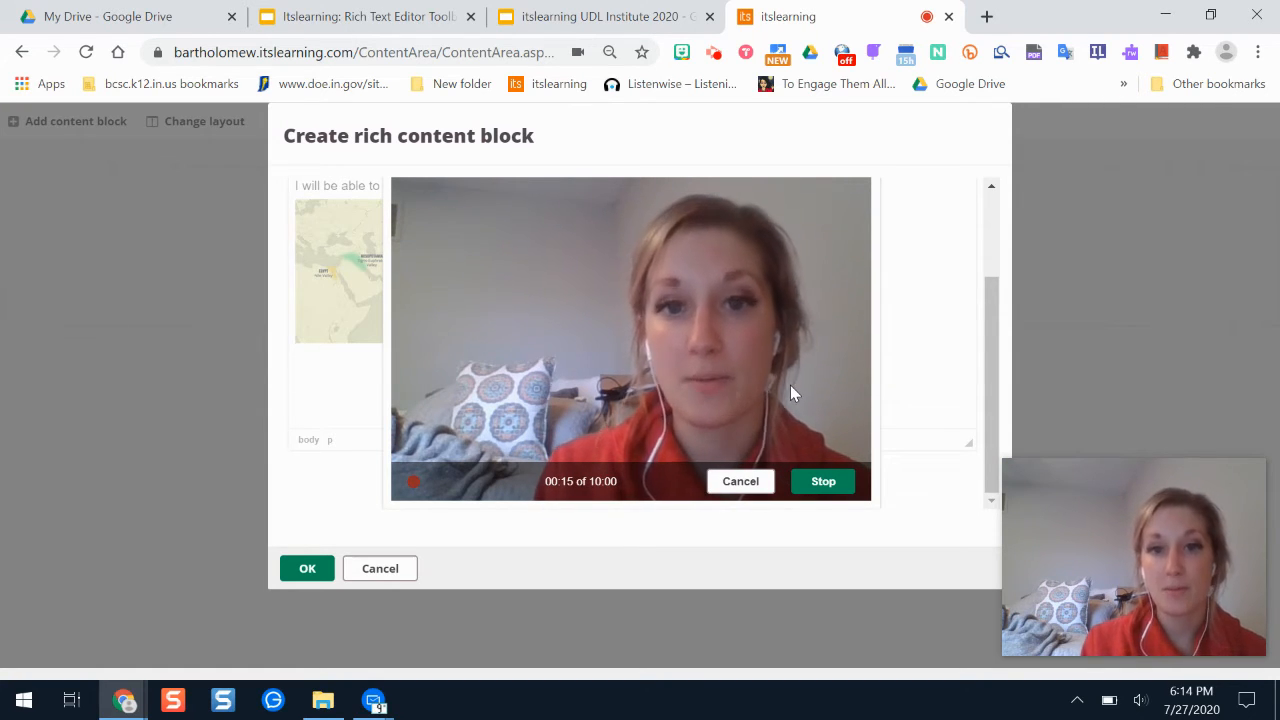
{"action": "left_click", "coordinate": [821, 486]}
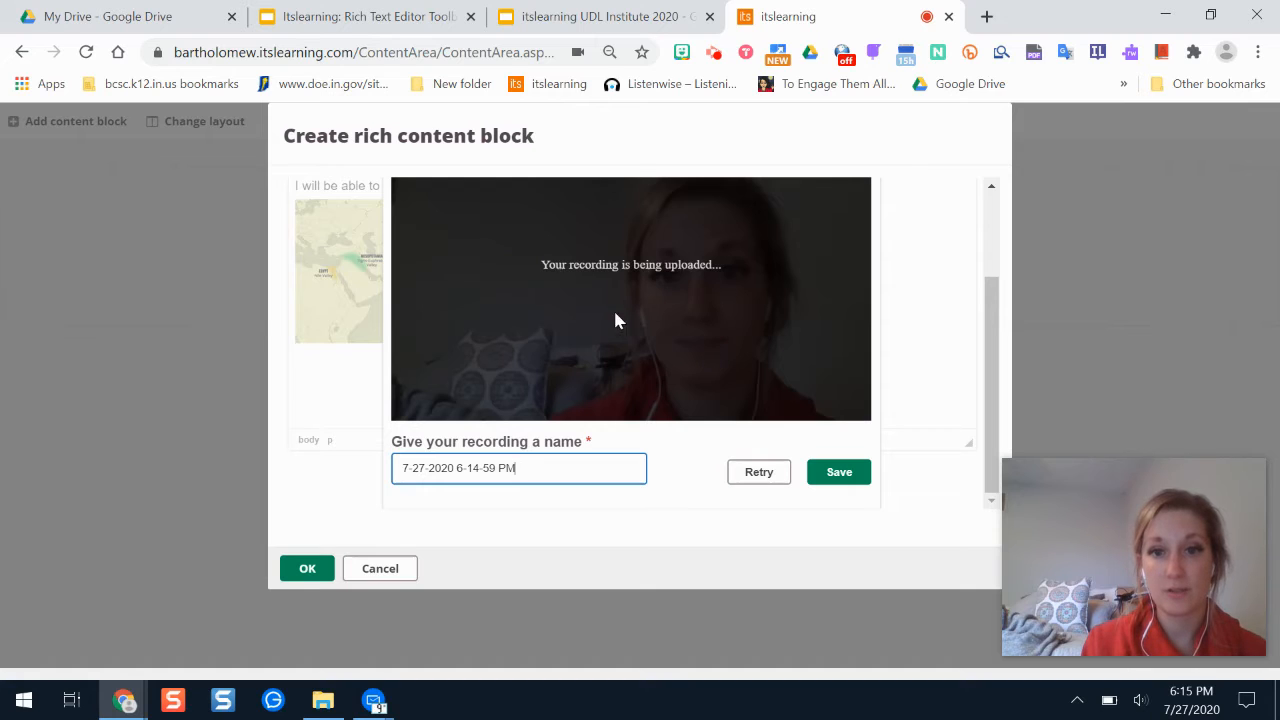
Step: Name the recording "Lesson Goal Explained" and save it into the block
{"action": "left_click_drag", "start_coordinate": [517, 470], "coordinate": [363, 480]}
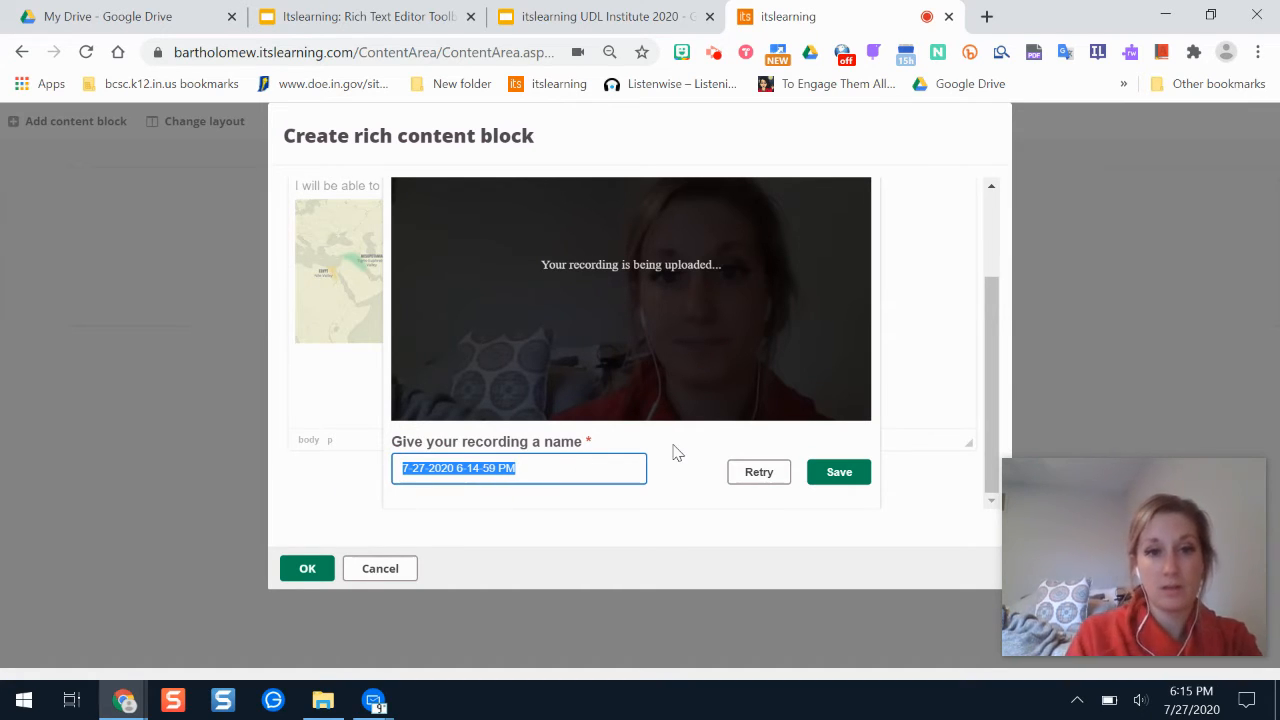
{"action": "type", "text": "Lesson"}
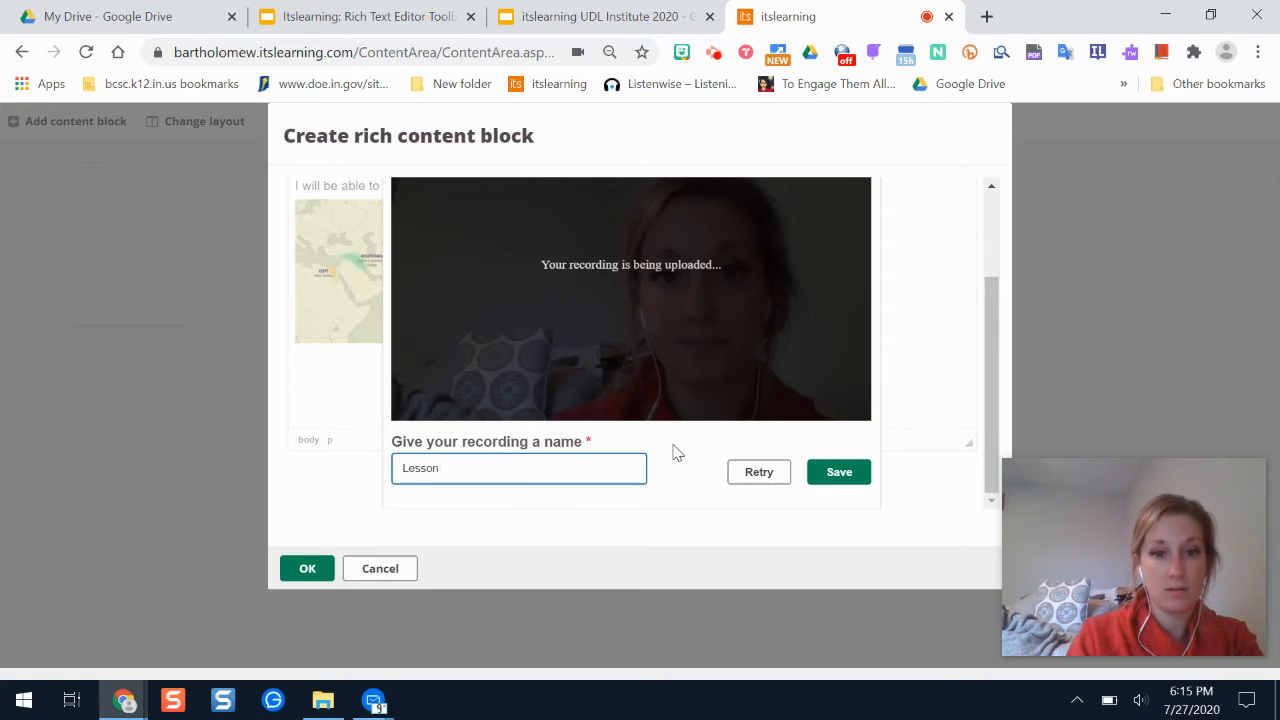
{"action": "type", "text": " Goal Explained"}
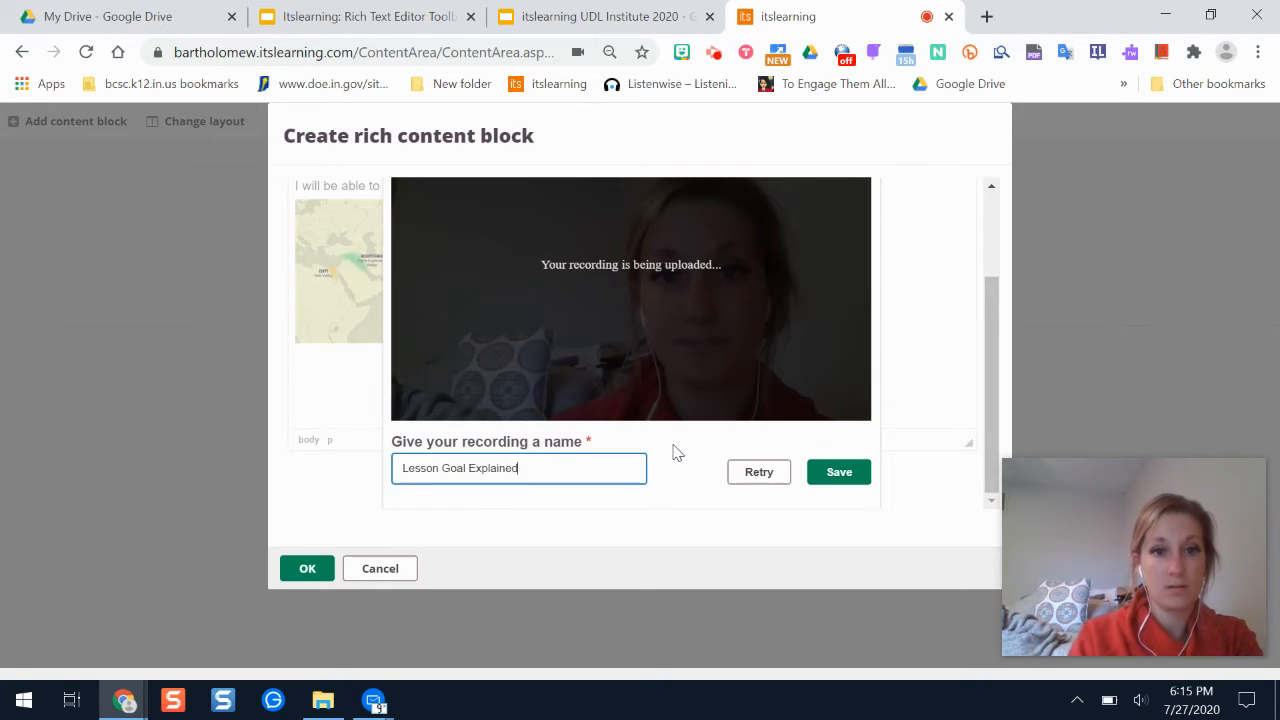
{"action": "left_click", "coordinate": [845, 474]}
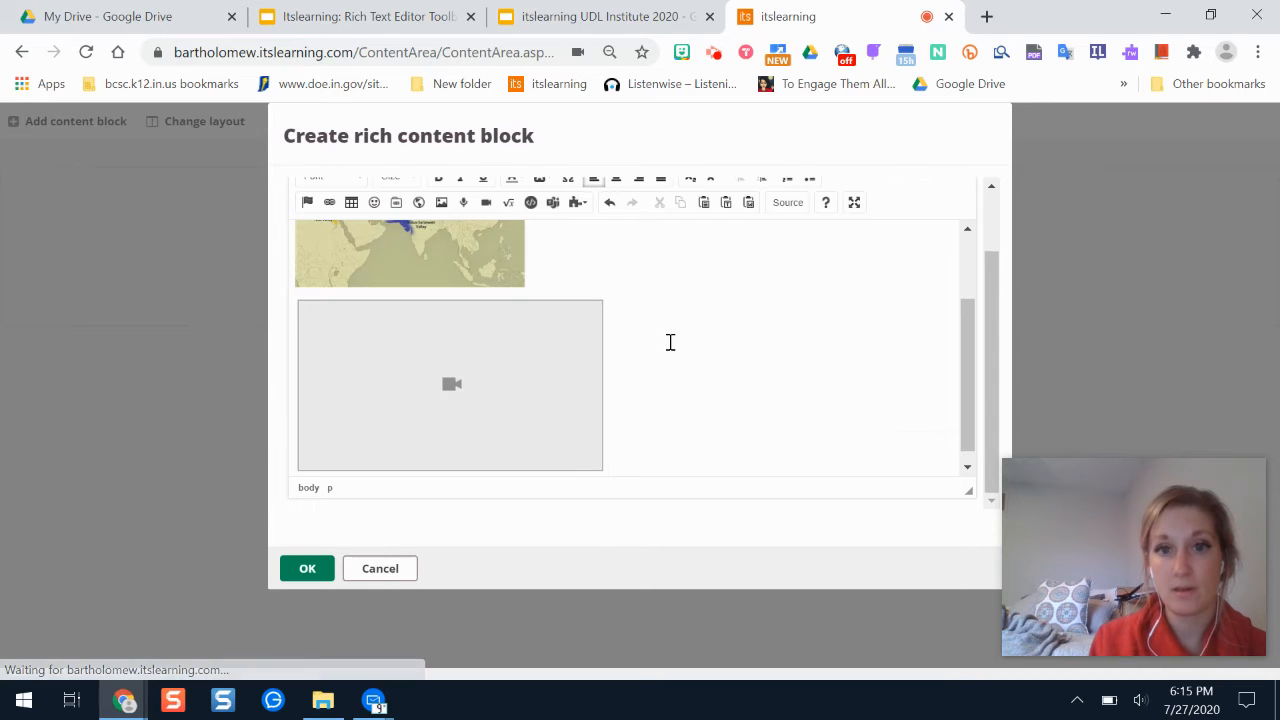
Step: Check the inserted video placeholder below the map and save the rich content block to the lesson page
{"action": "left_click", "coordinate": [463, 420]}
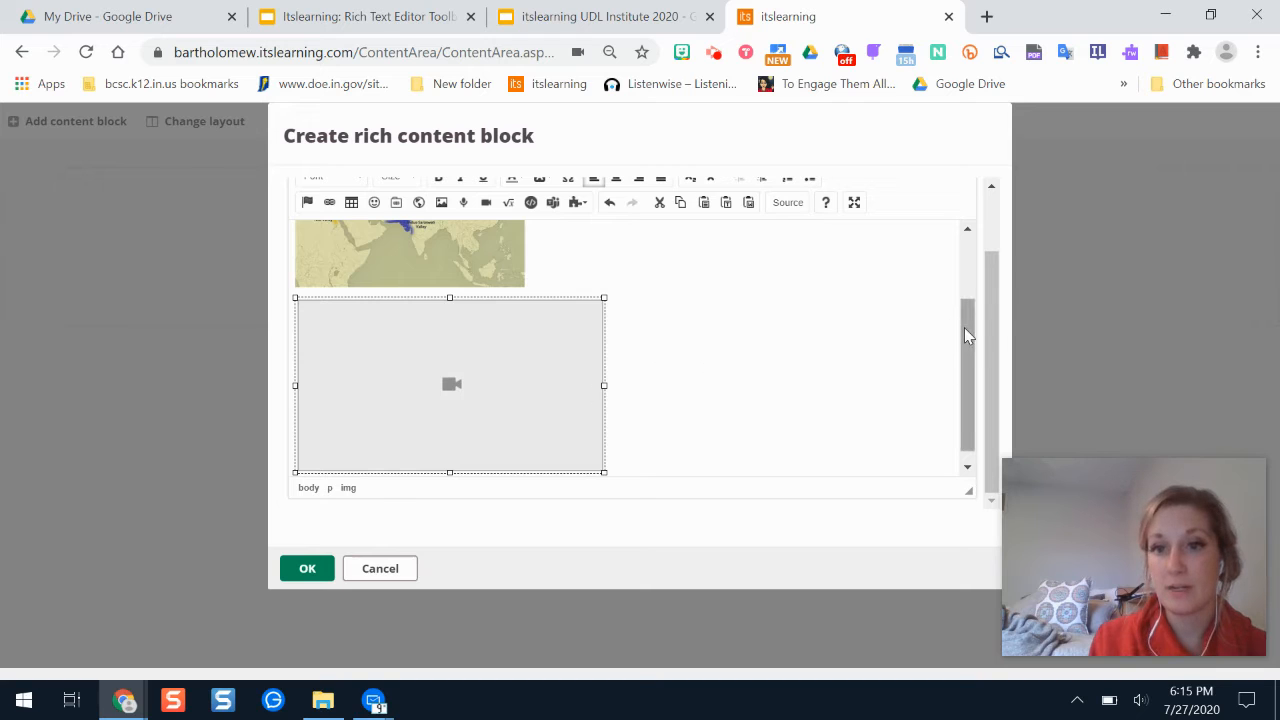
{"action": "mouse_move", "coordinate": [966, 331]}
{"action": "left_mouse_down"}
{"action": "mouse_move", "coordinate": [968, 391]}
{"action": "mouse_move", "coordinate": [965, 322]}
{"action": "mouse_move", "coordinate": [962, 336]}
{"action": "left_mouse_up"}
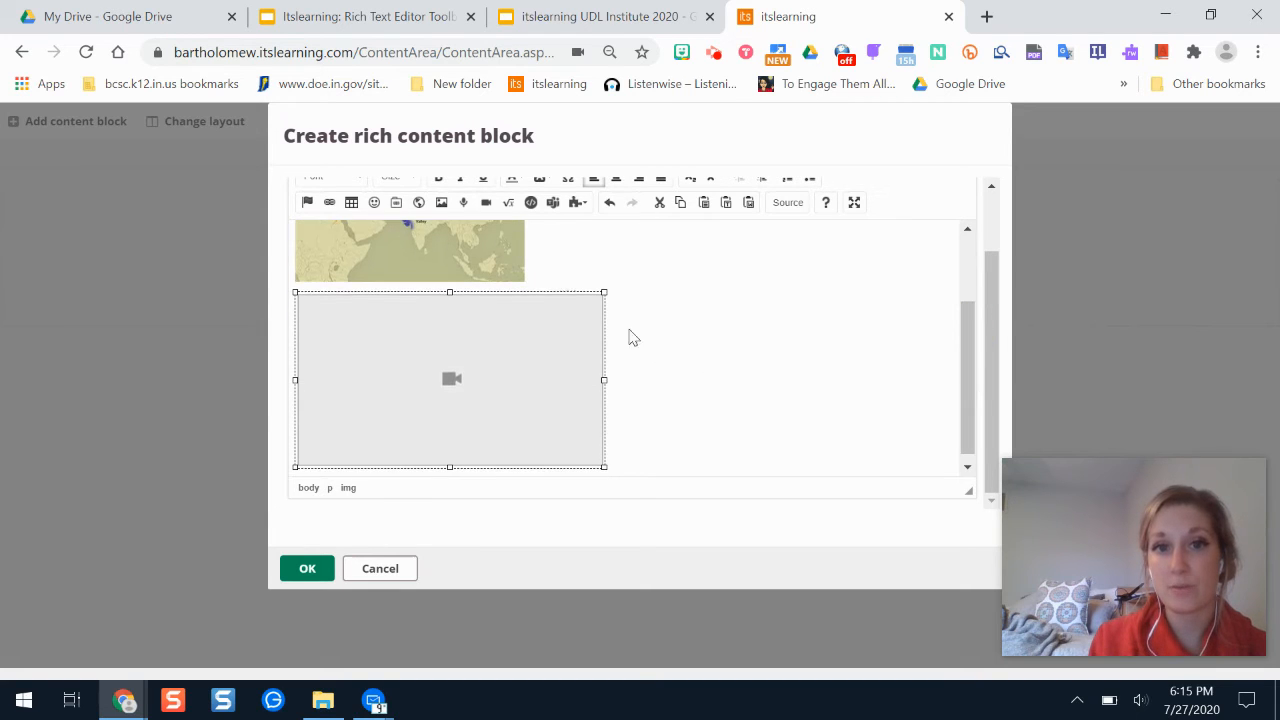
{"action": "left_click", "coordinate": [309, 567]}
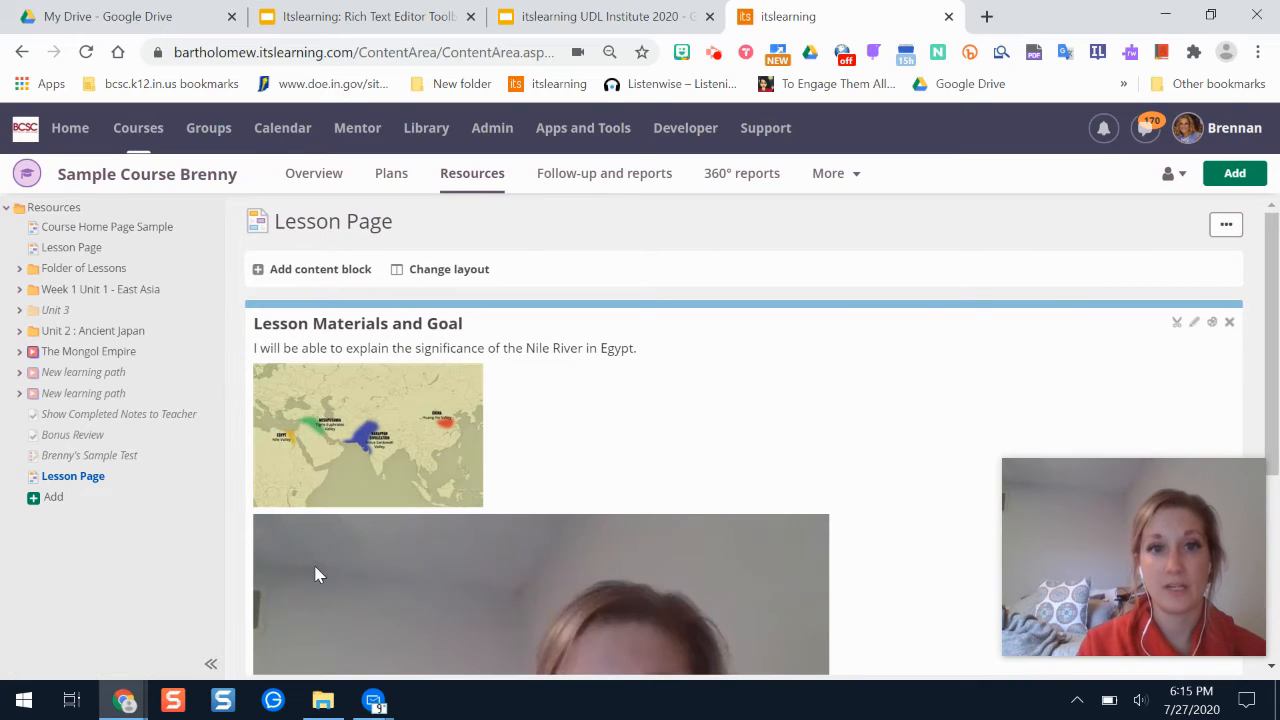
{"action": "mouse_move", "coordinate": [1273, 300]}
{"action": "left_mouse_down"}
{"action": "mouse_move", "coordinate": [1276, 428]}
{"action": "mouse_move", "coordinate": [1275, 290]}
{"action": "left_mouse_up"}
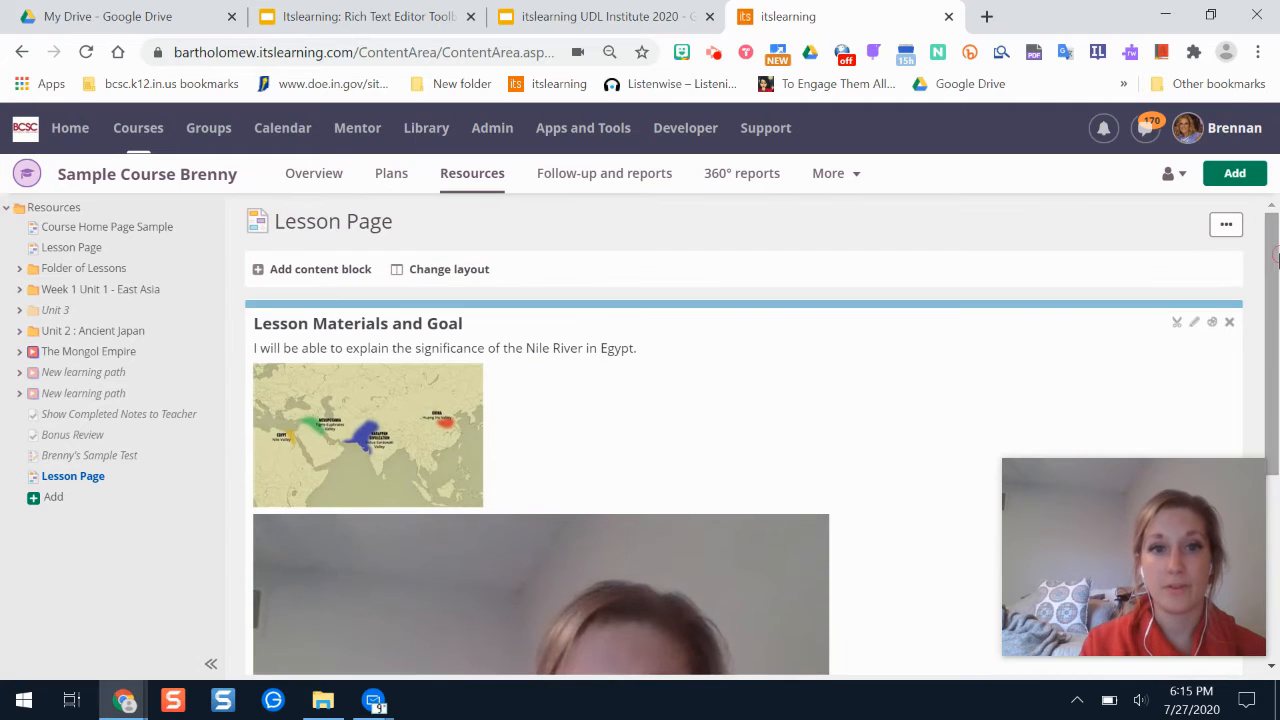
Step: Add another rich content block titled "Slideshow" with the body text "Link to slides"
{"action": "left_click", "coordinate": [332, 270]}
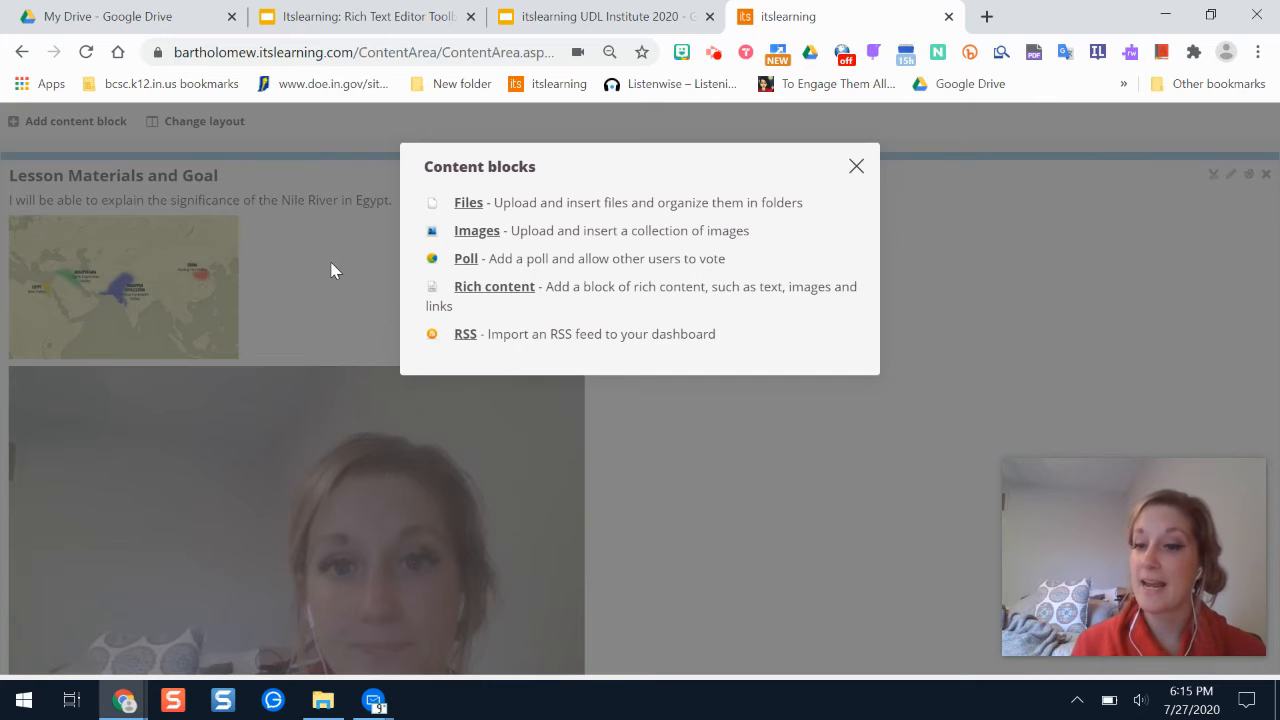
{"action": "left_click", "coordinate": [502, 290]}
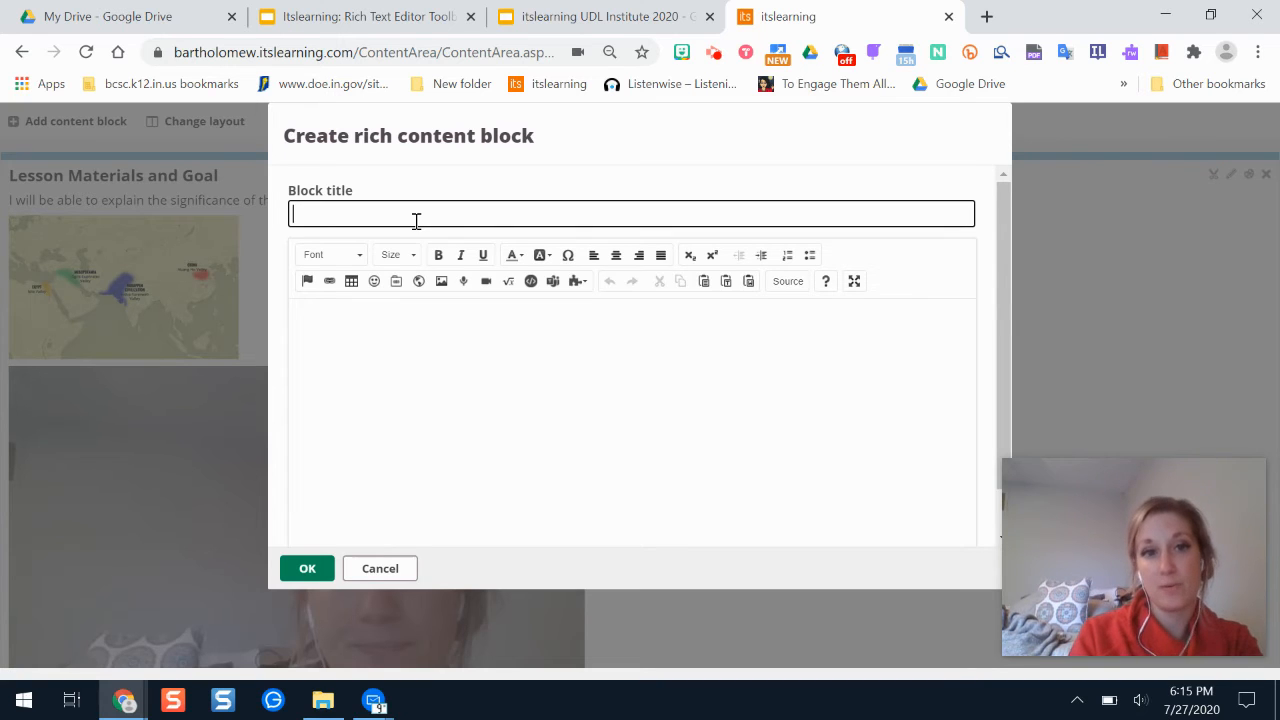
{"action": "type", "text": "S"}
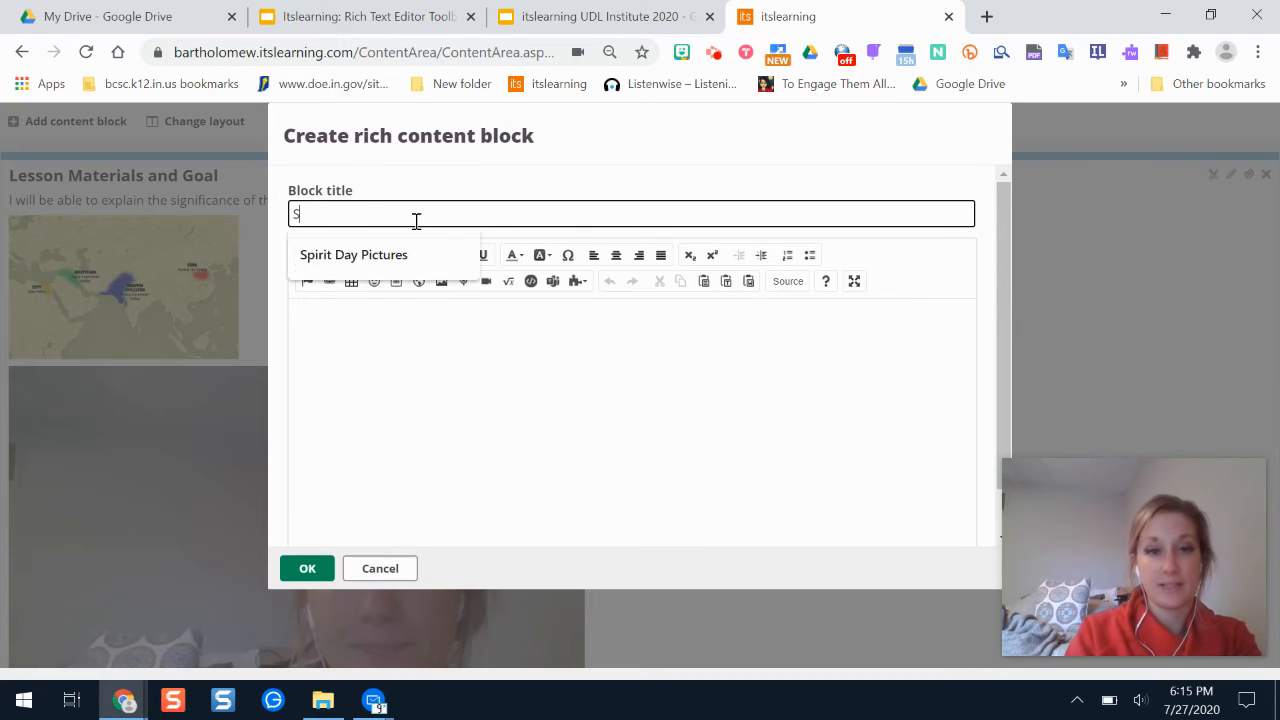
{"action": "type", "text": "lieseshow"}
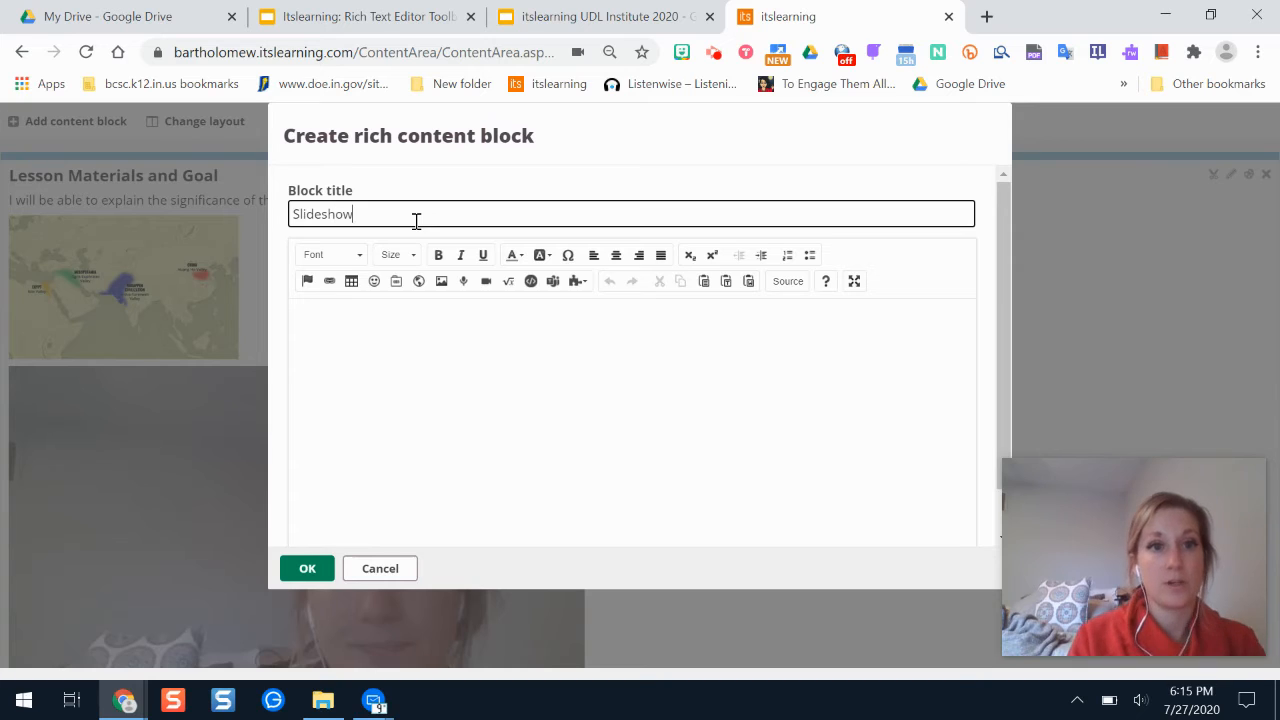
{"action": "left_click", "coordinate": [383, 326]}
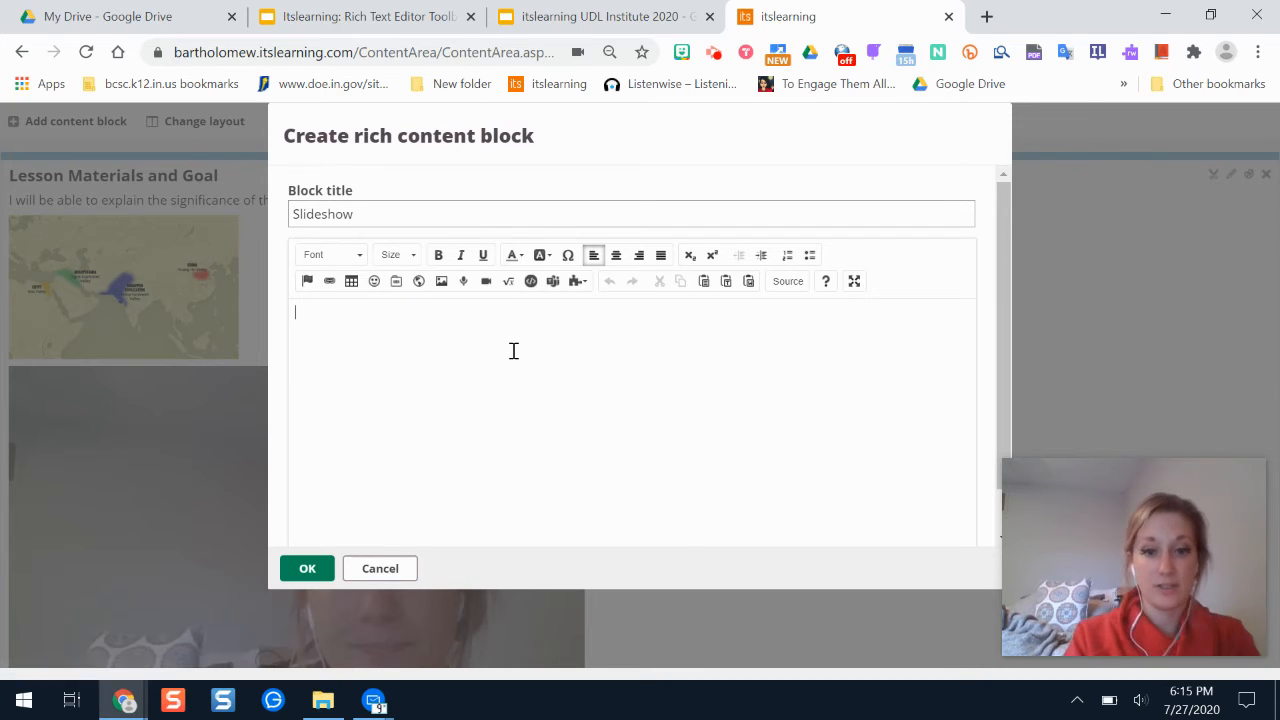
{"action": "type", "text": "Link to slides"}
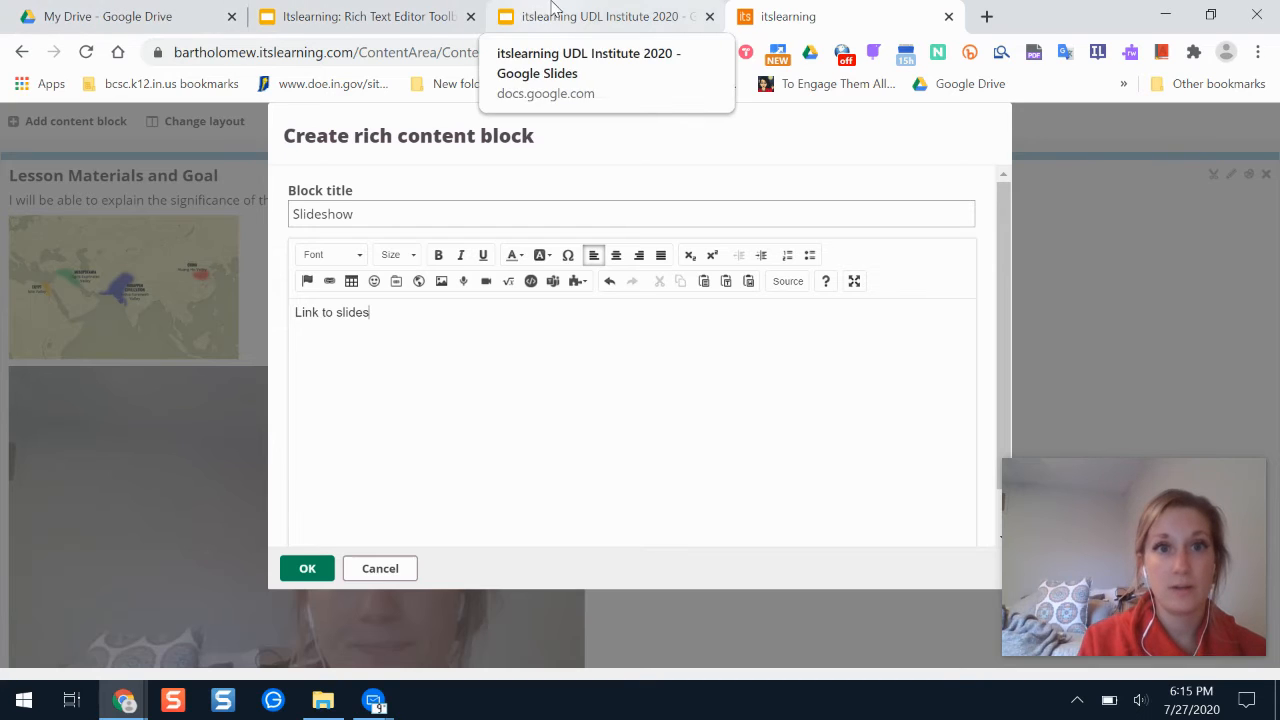
Step: Copy the sharing link of the "itslearning UDL Institute 2020" Google Slides presentation and return to the itslearning block
{"action": "left_click", "coordinate": [589, 15]}
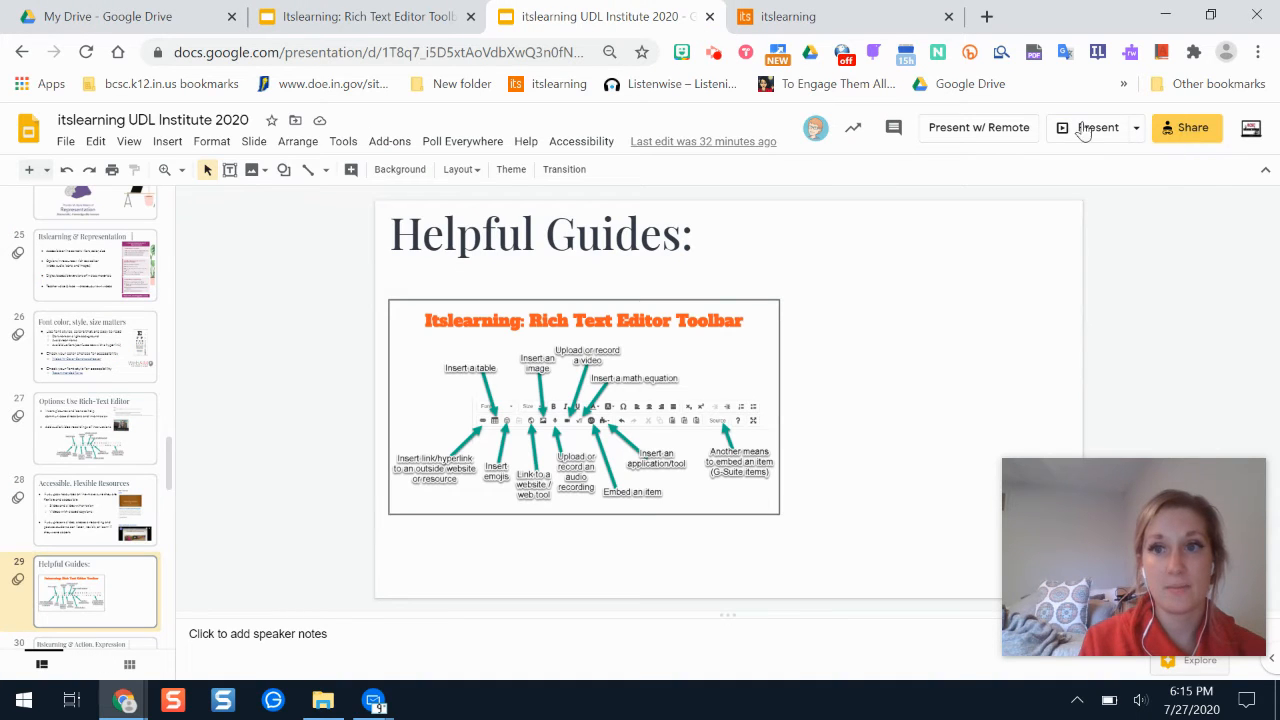
{"action": "left_click", "coordinate": [1014, 140]}
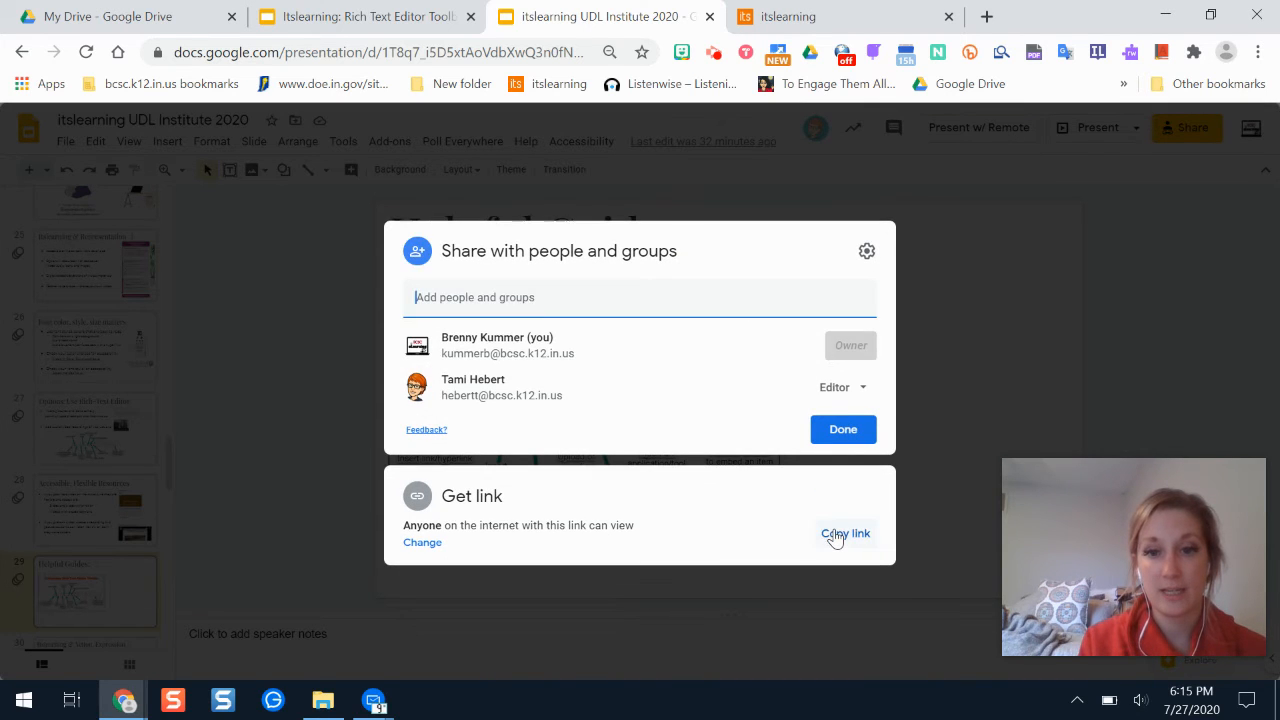
{"action": "left_click", "coordinate": [835, 537]}
{"action": "left_click", "coordinate": [792, 16]}
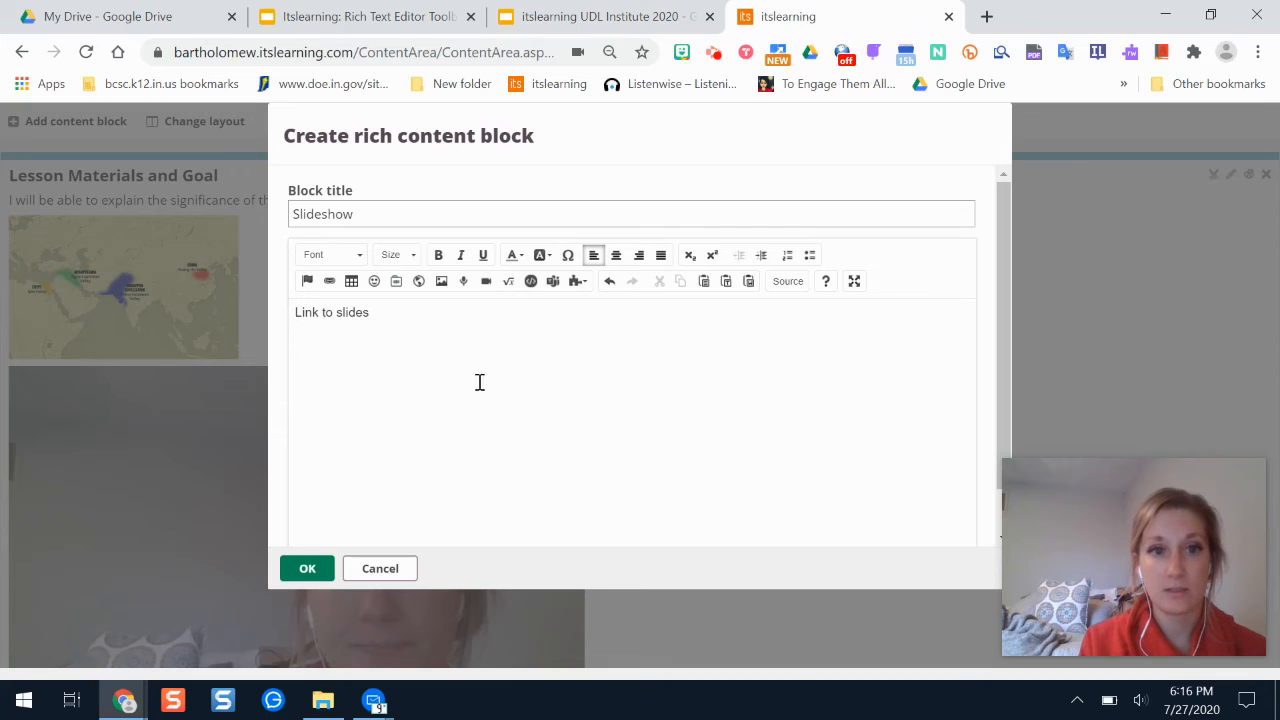
Step: Hyperlink the text "Link to slides" to the copied presentation URL and place the cursor on the line below
{"action": "left_click_drag", "start_coordinate": [385, 314], "coordinate": [282, 310]}
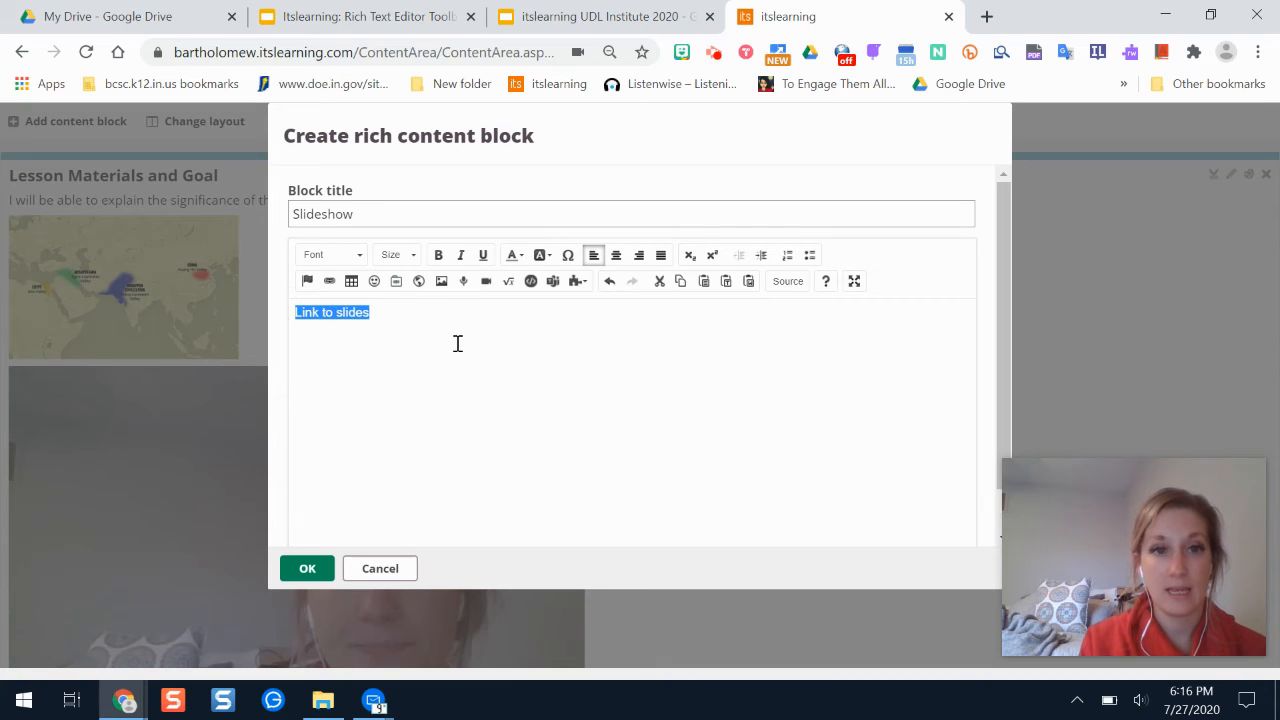
{"action": "left_click", "coordinate": [330, 282]}
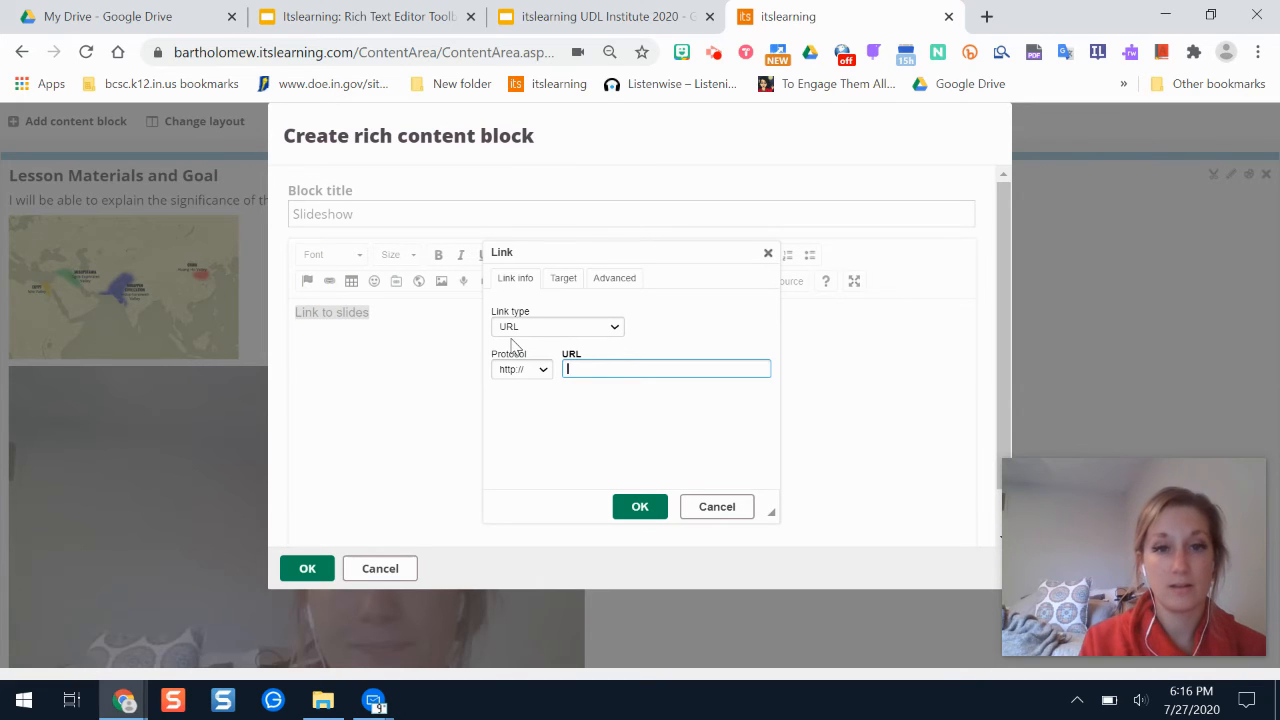
{"action": "right_click", "coordinate": [576, 368]}
{"action": "left_click", "coordinate": [630, 425]}
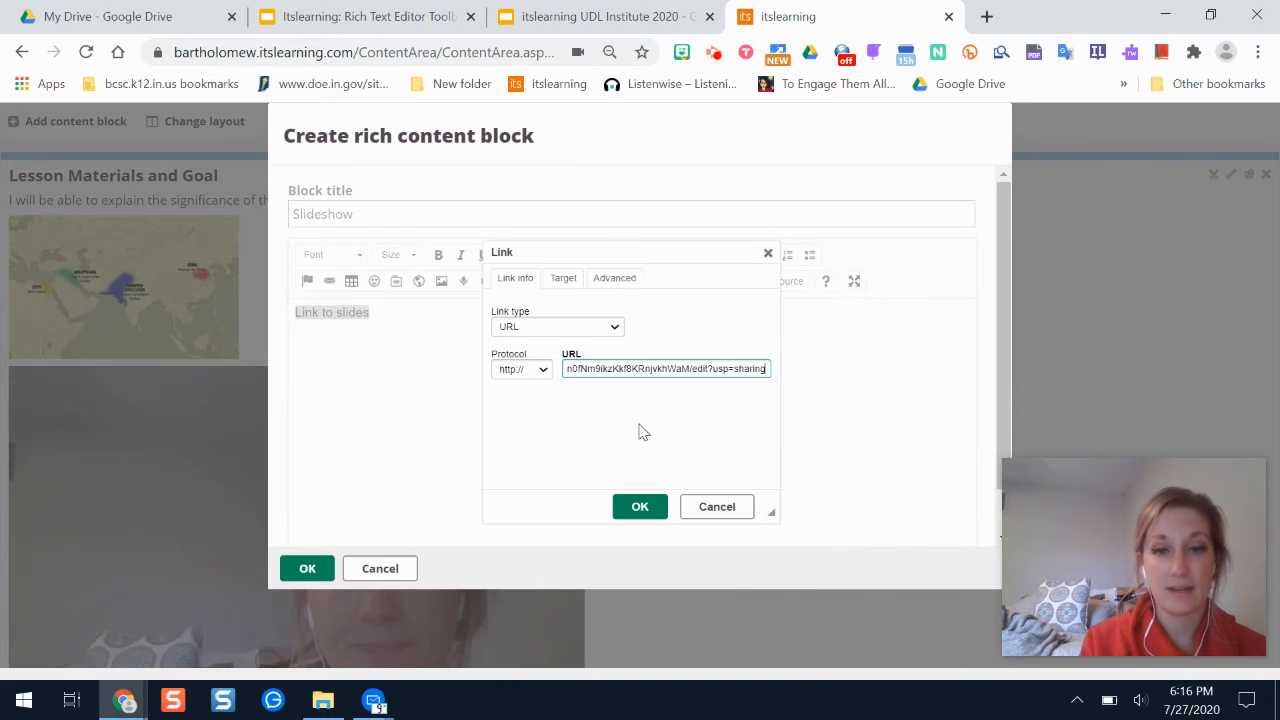
{"action": "left_click", "coordinate": [647, 503]}
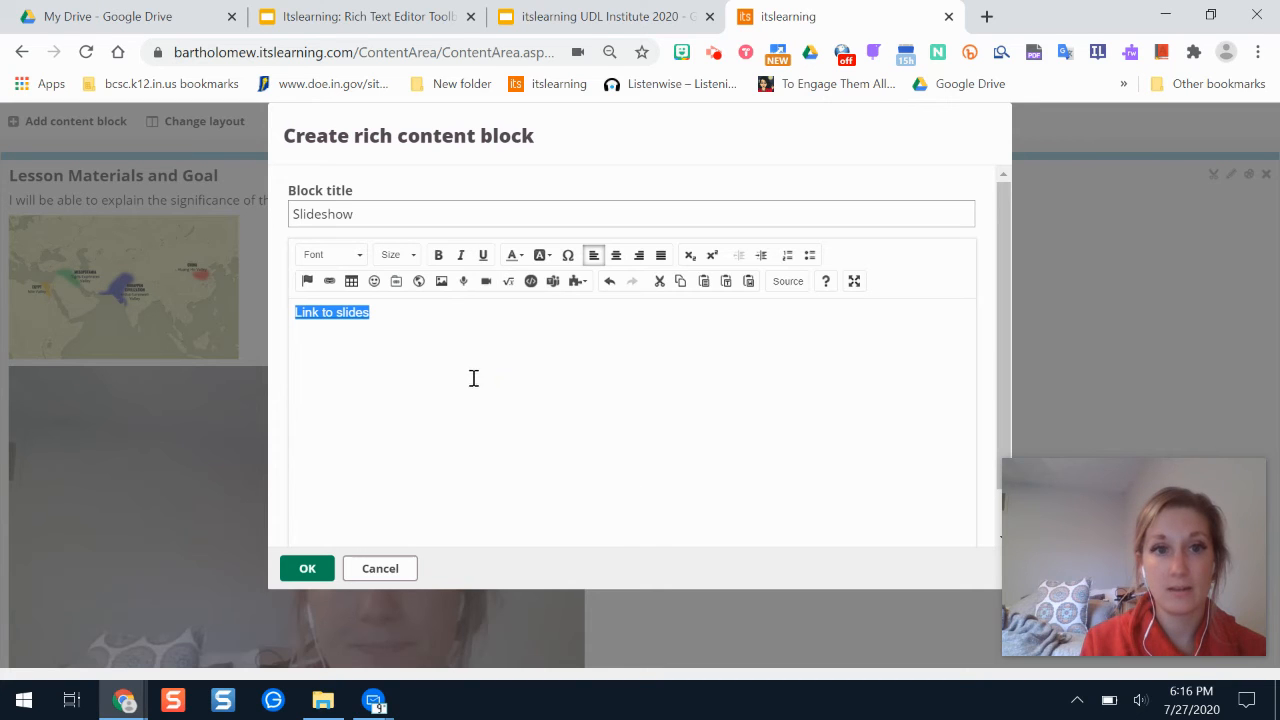
{"action": "left_click", "coordinate": [359, 344]}
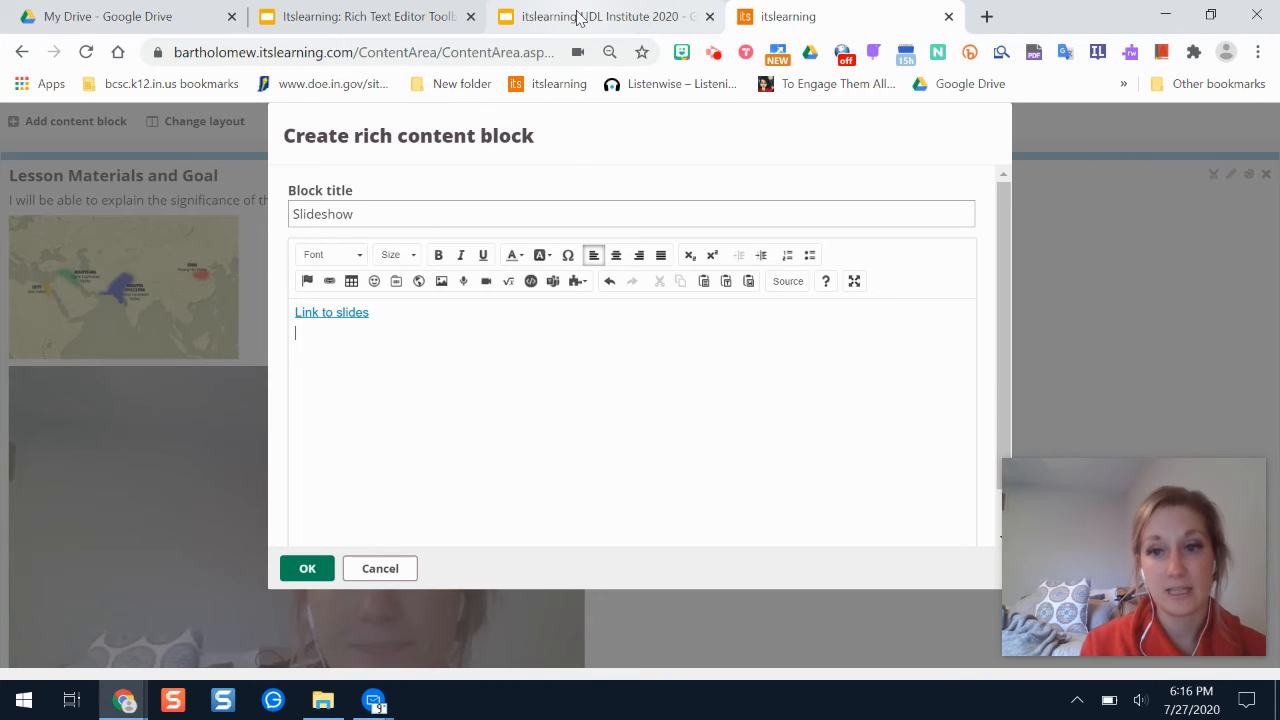
Step: Close the sharing dialog in Google Slides and view the first slide of the "Itslearning: Rich Text Editor Toolbar" presentation
{"action": "left_click", "coordinate": [580, 18]}
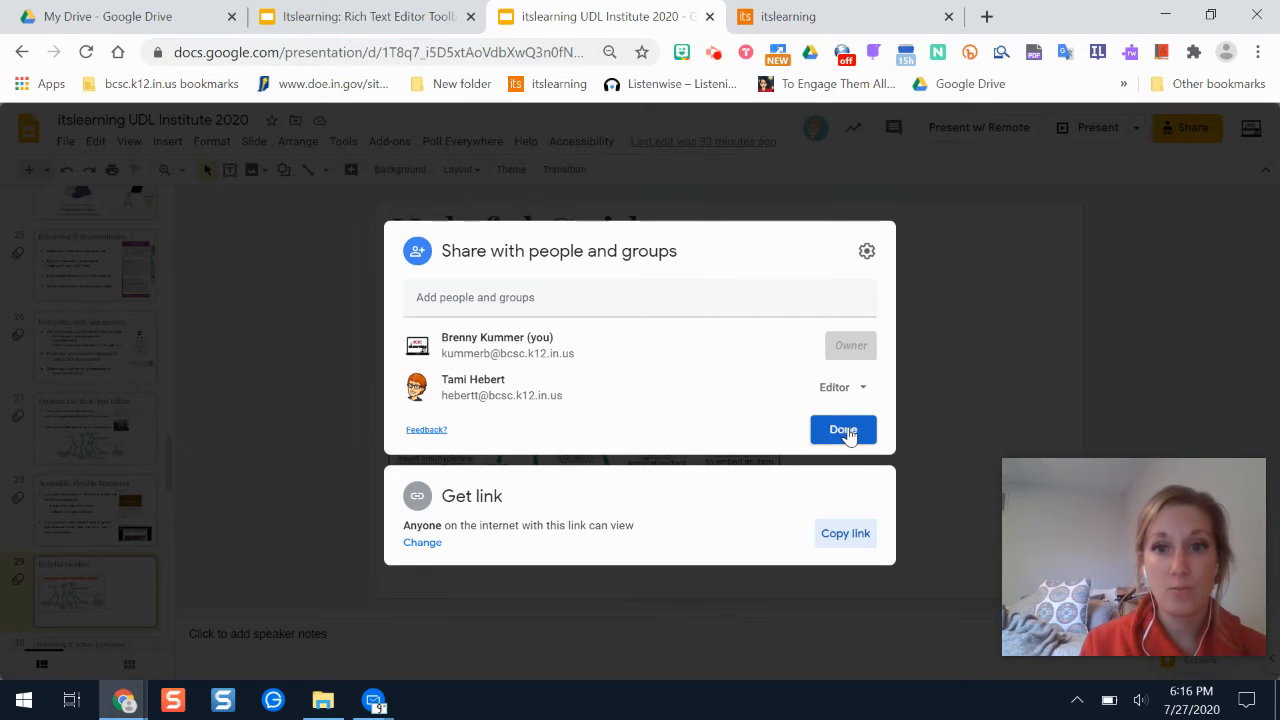
{"action": "left_click", "coordinate": [843, 430]}
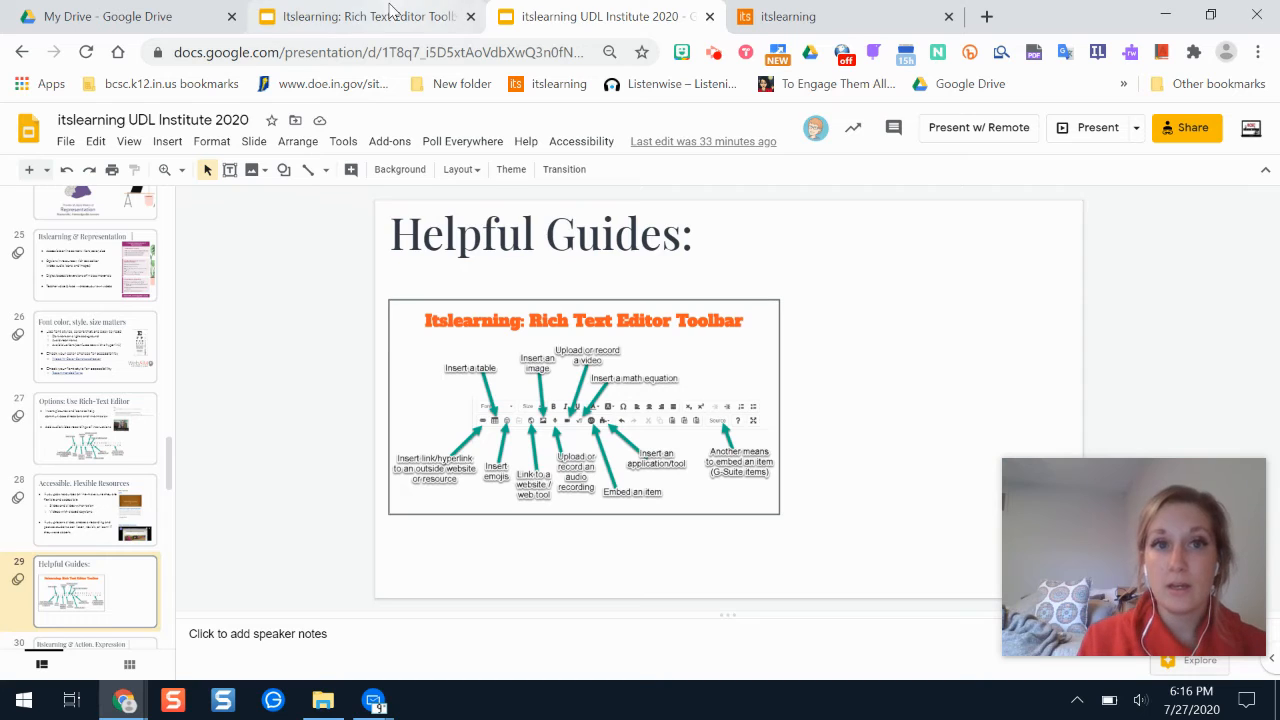
{"action": "left_click", "coordinate": [392, 12]}
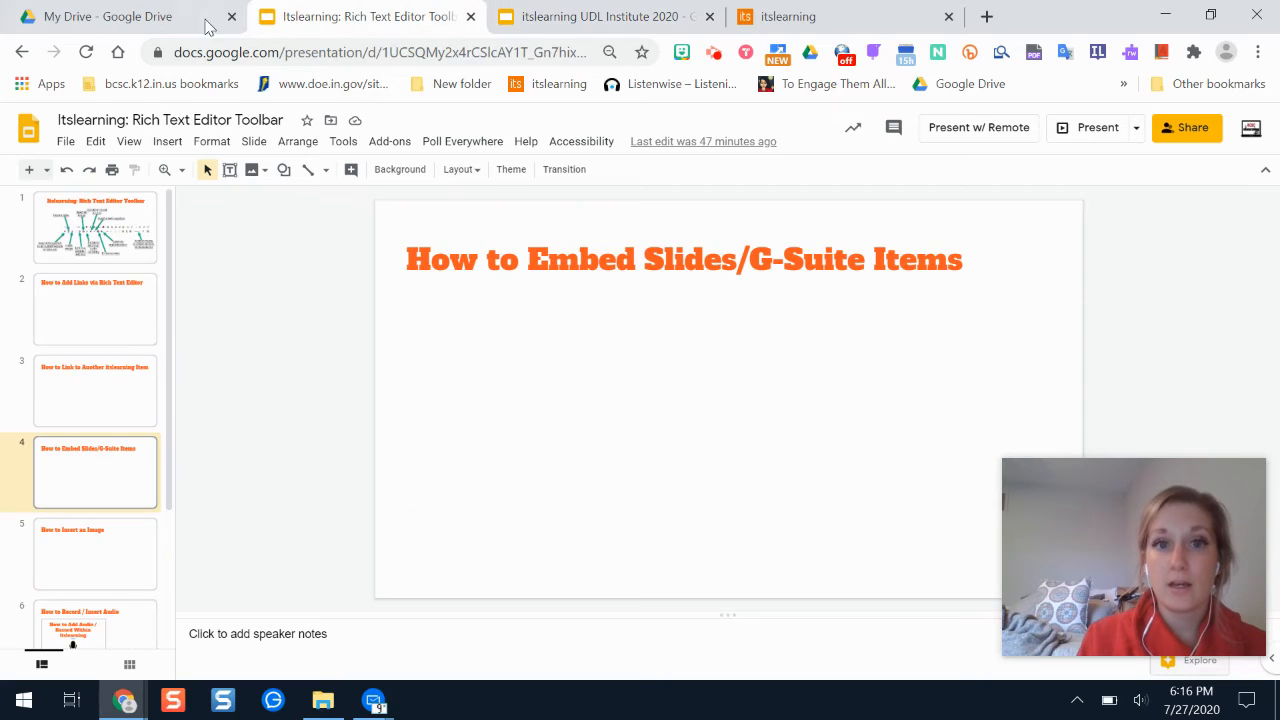
{"action": "left_click", "coordinate": [110, 272]}
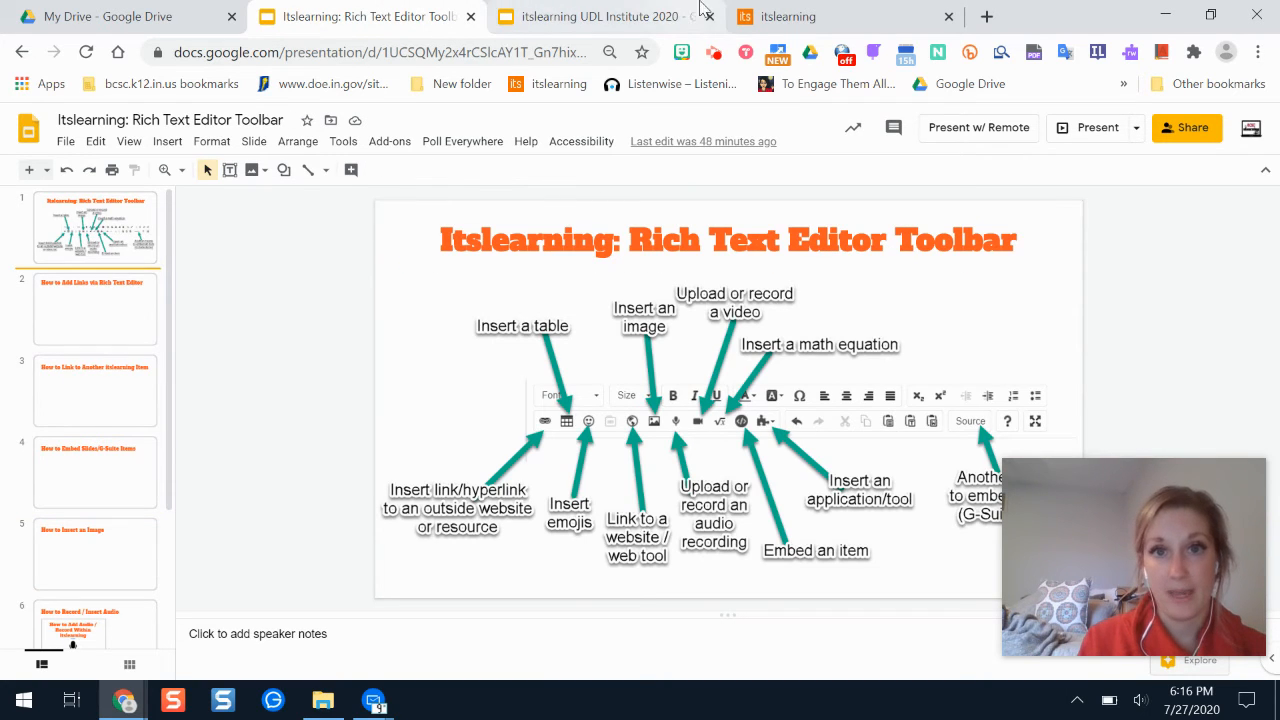
Step: Switch back to itslearning, show the Slideshow block's HTML source and place the cursor below the last paragraph
{"action": "left_click", "coordinate": [793, 16]}
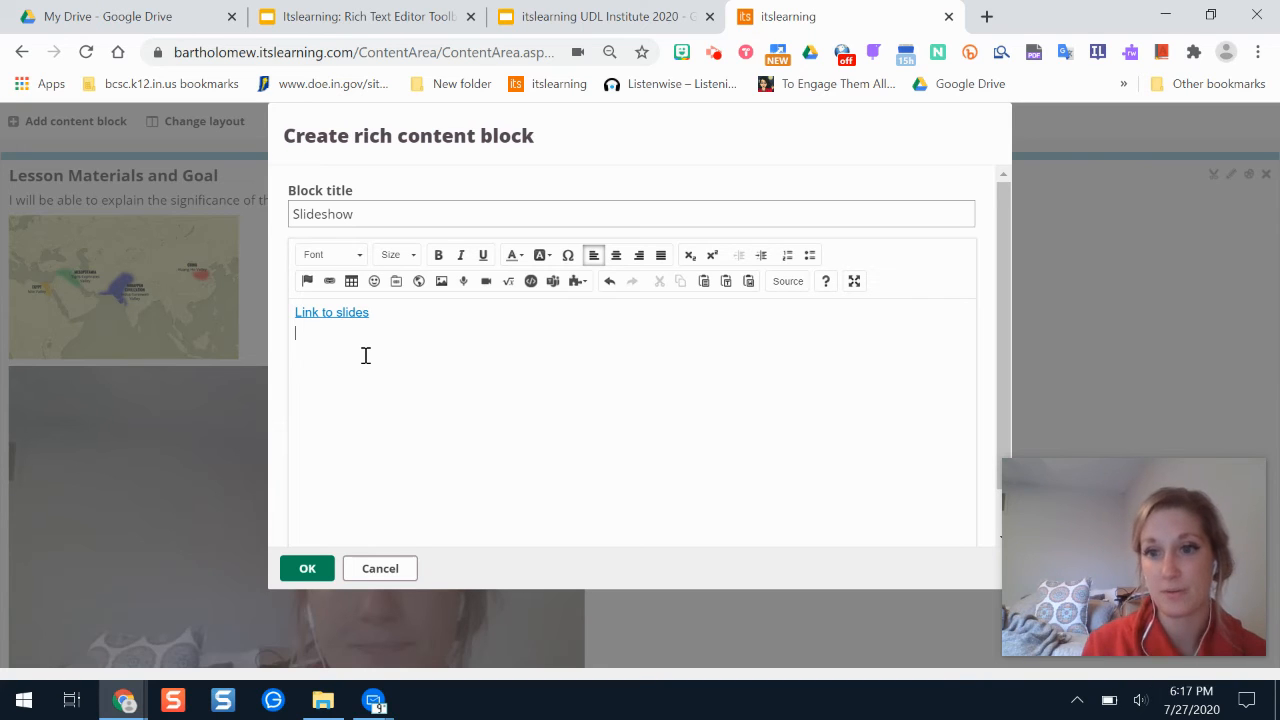
{"action": "left_click", "coordinate": [787, 284]}
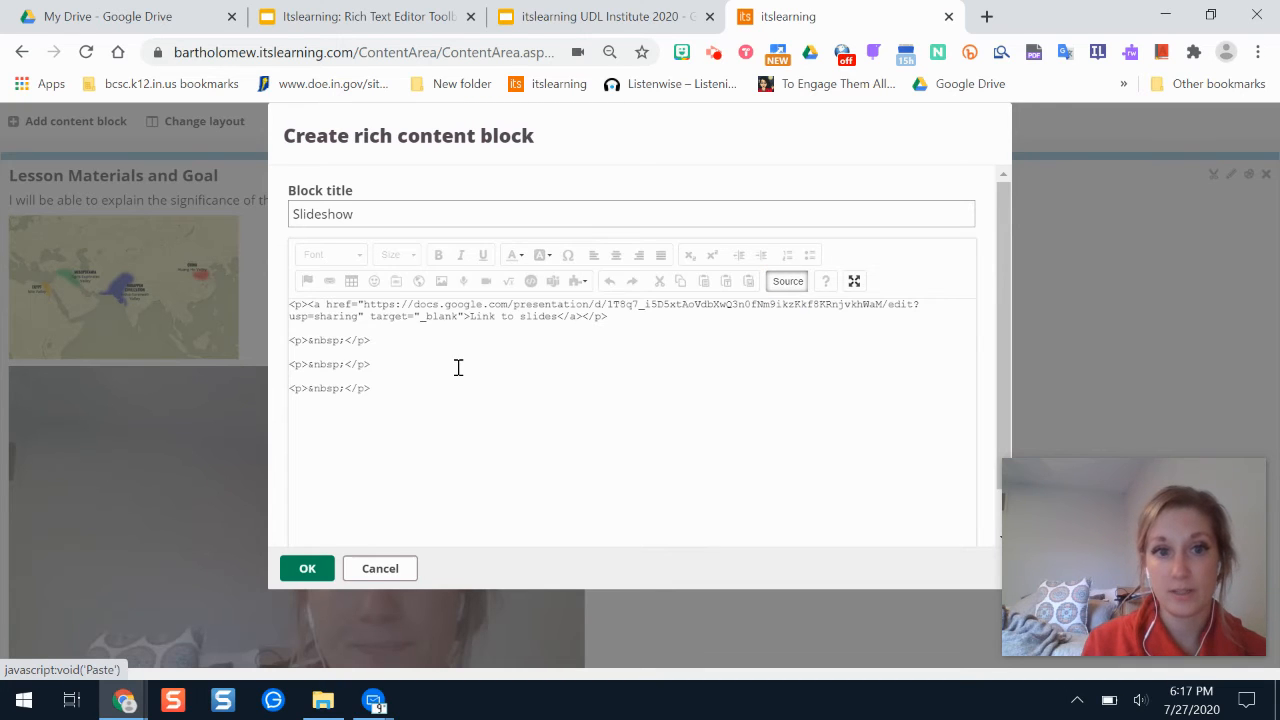
{"action": "left_click", "coordinate": [370, 416]}
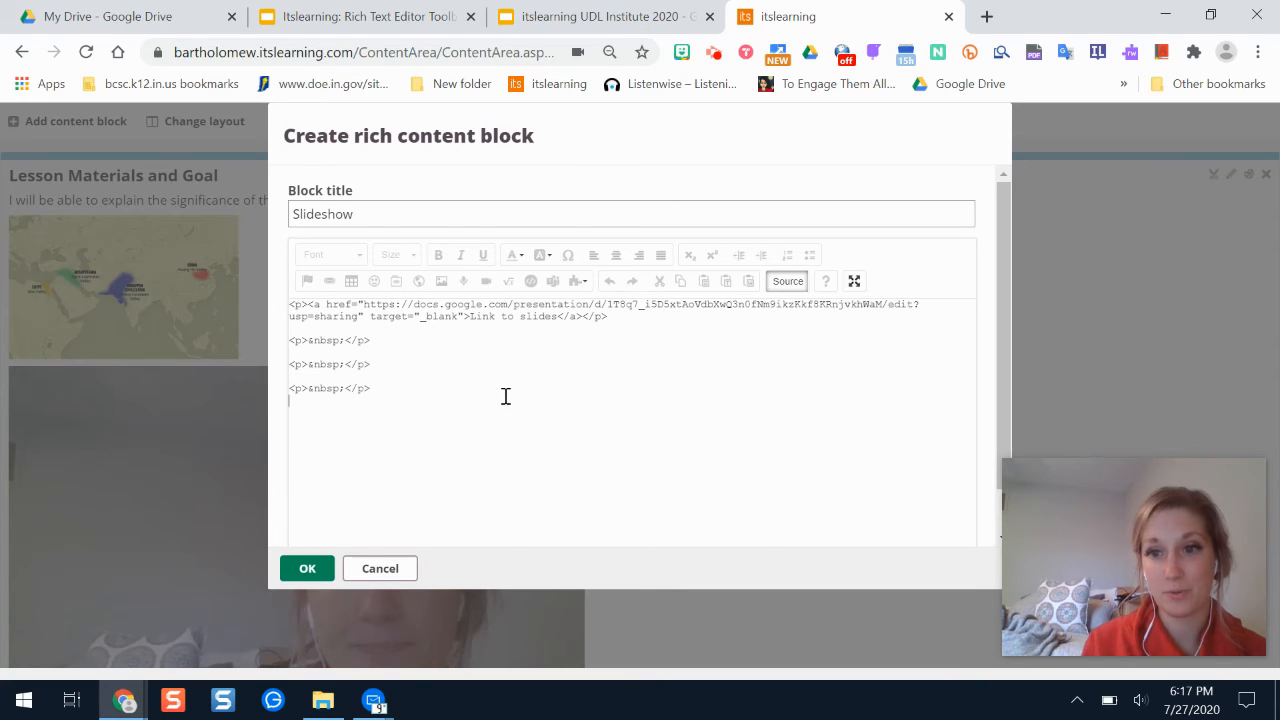
Step: Switch to the "Itslearning: Rich Text Editor Toolbar" presentation in Google Slides and look for its Publish to the web command
{"action": "left_click", "coordinate": [353, 22]}
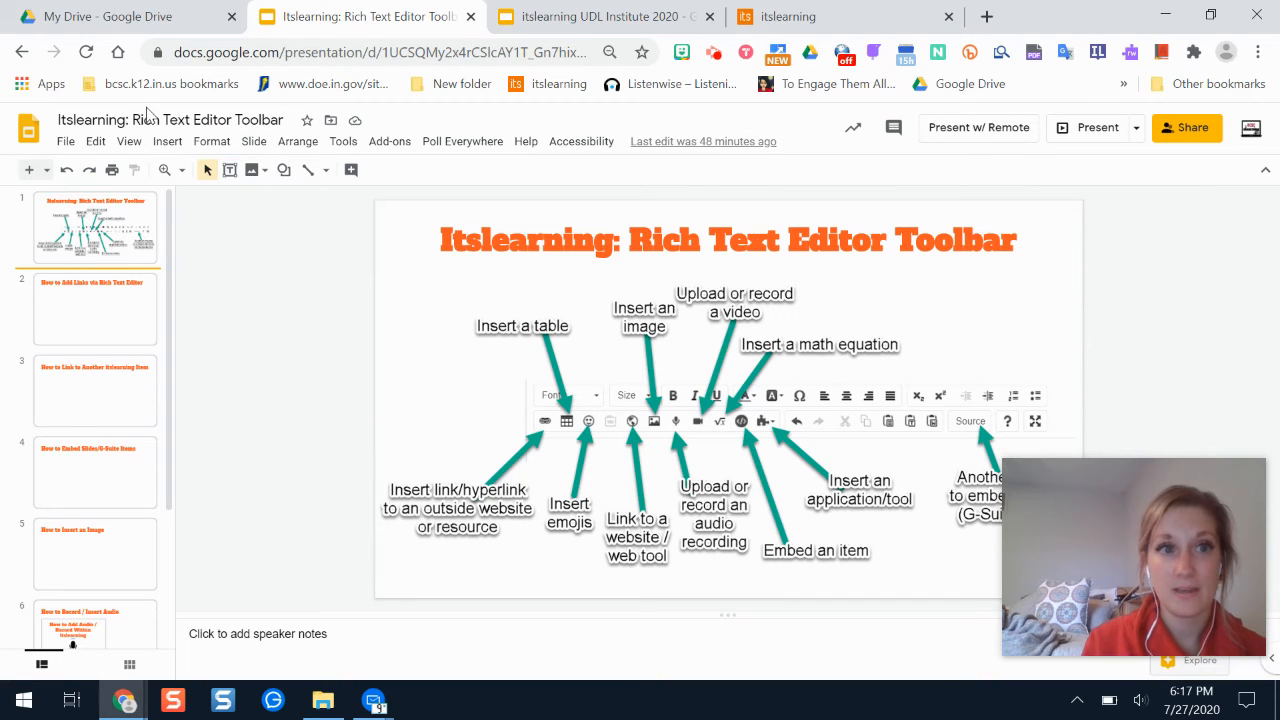
{"action": "left_click", "coordinate": [66, 143]}
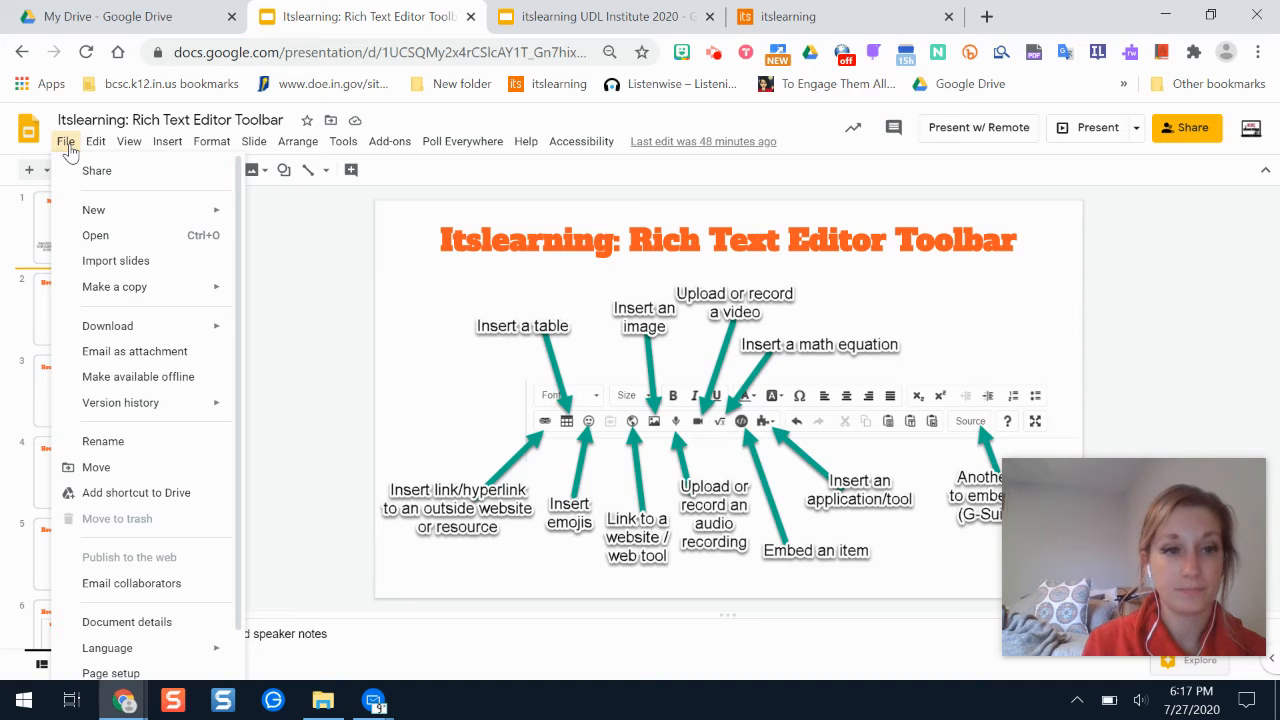
{"action": "left_click_drag", "start_coordinate": [239, 503], "coordinate": [240, 592]}
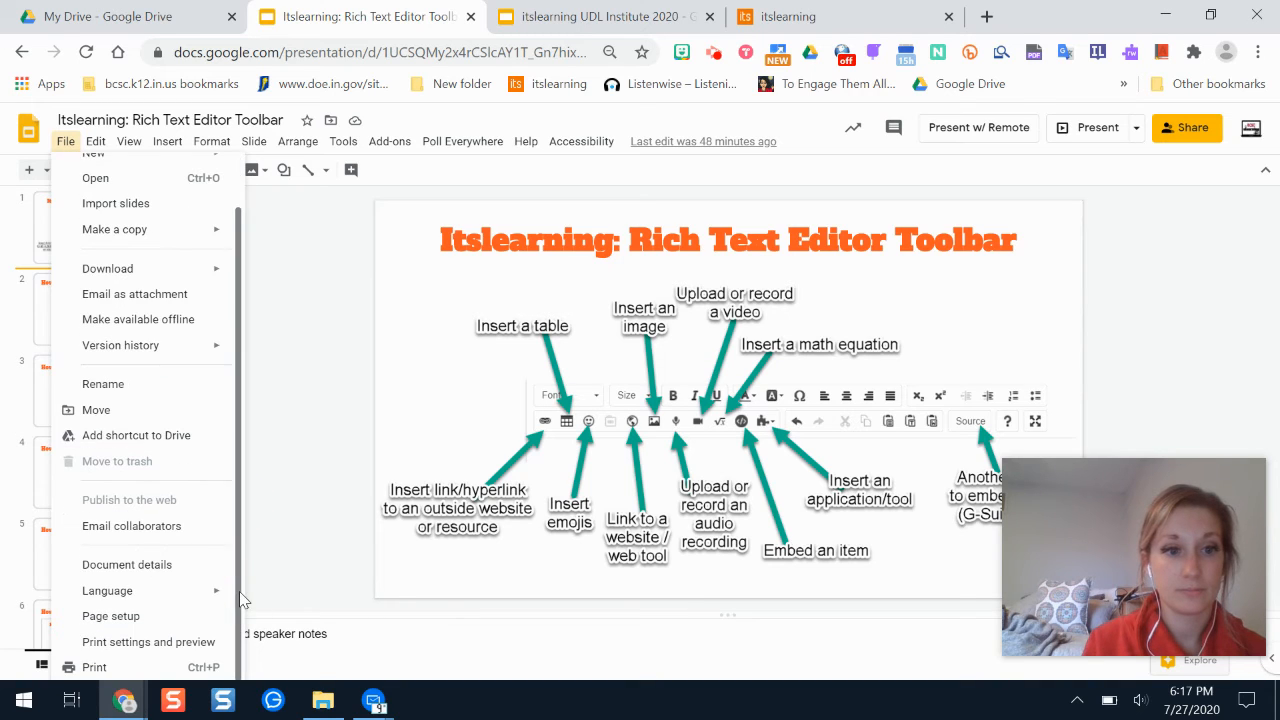